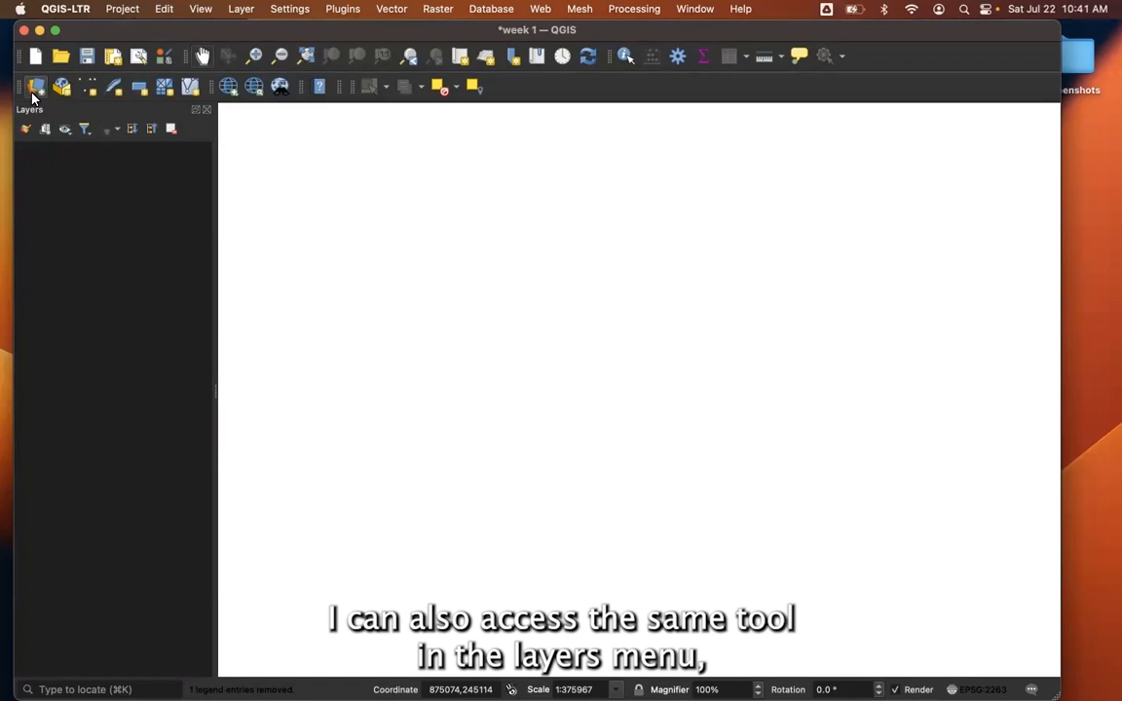
Look up where the Data Source Manager command is found by searching the help for "data source m"
click(236, 11)
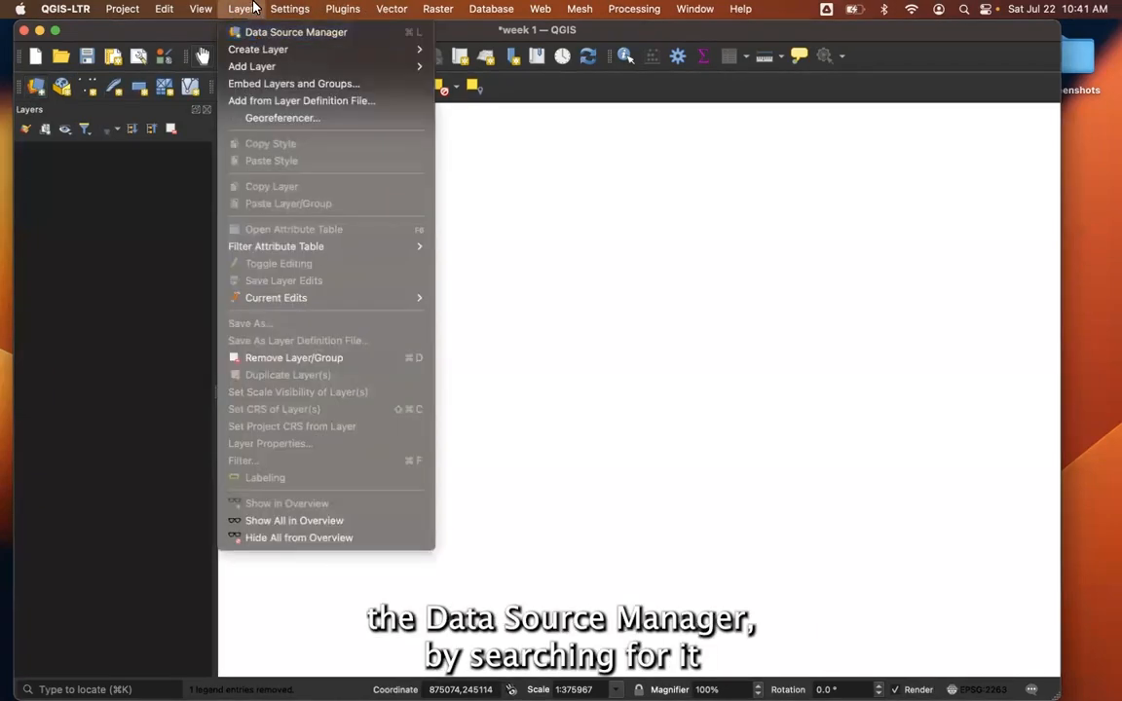
click(249, 8)
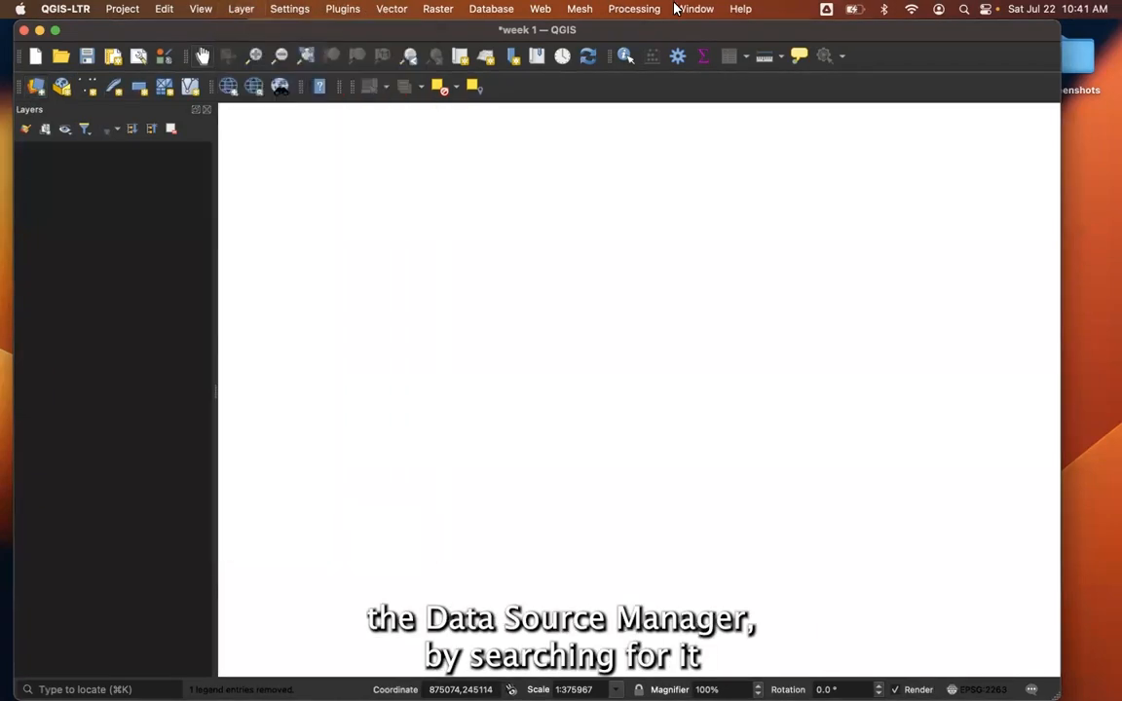
click(742, 9)
text(data so)
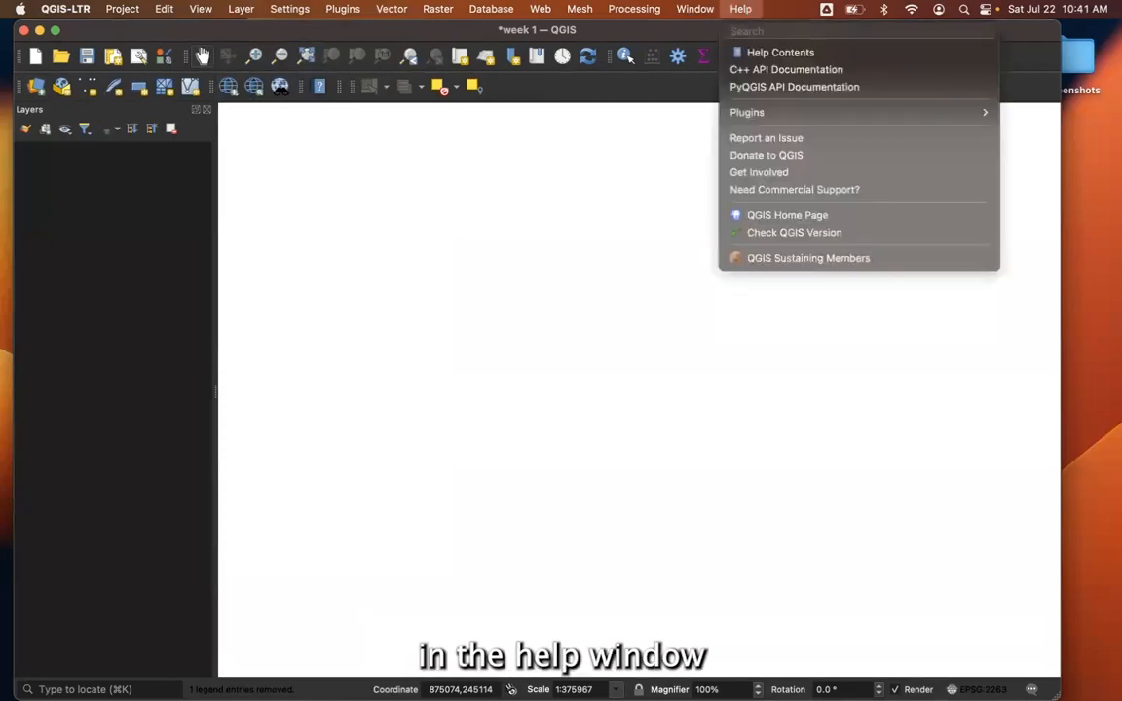
text(urce )
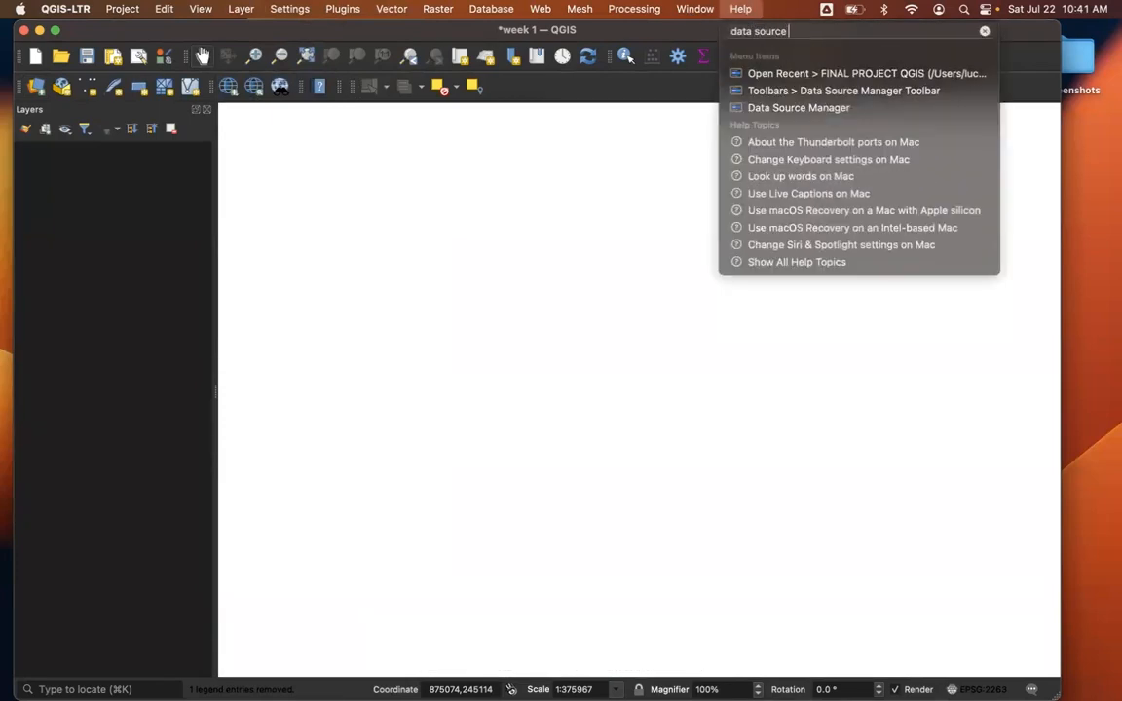
text(m)
mouse_move(777, 98)
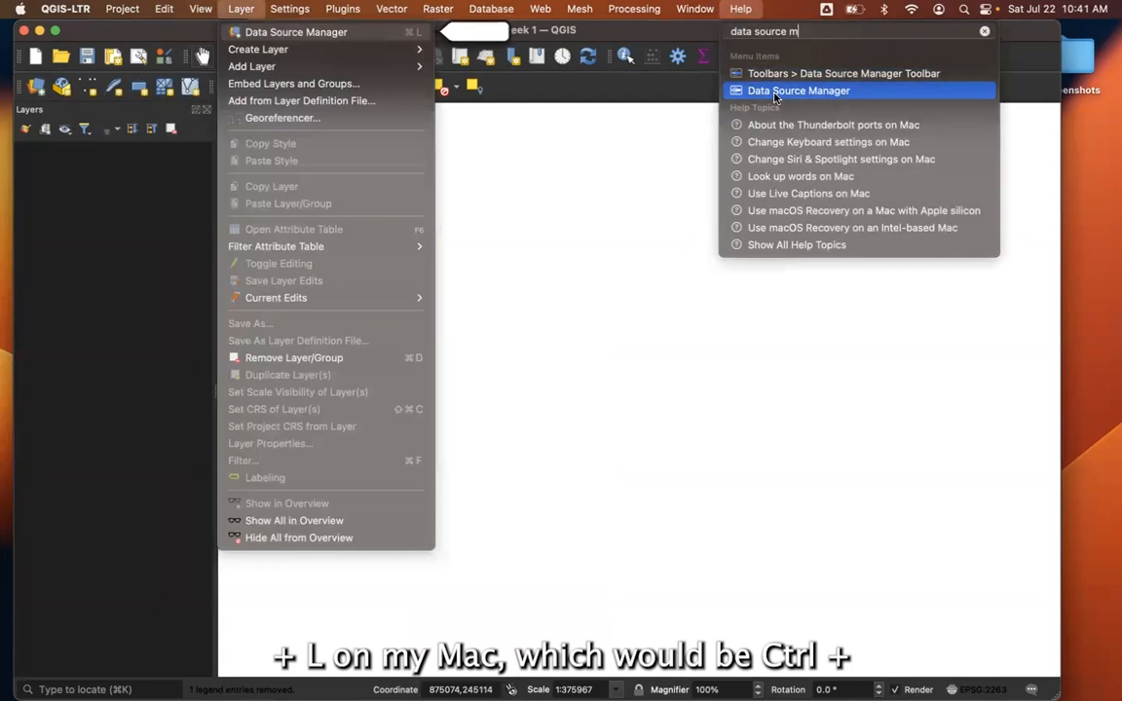
click(742, 7)
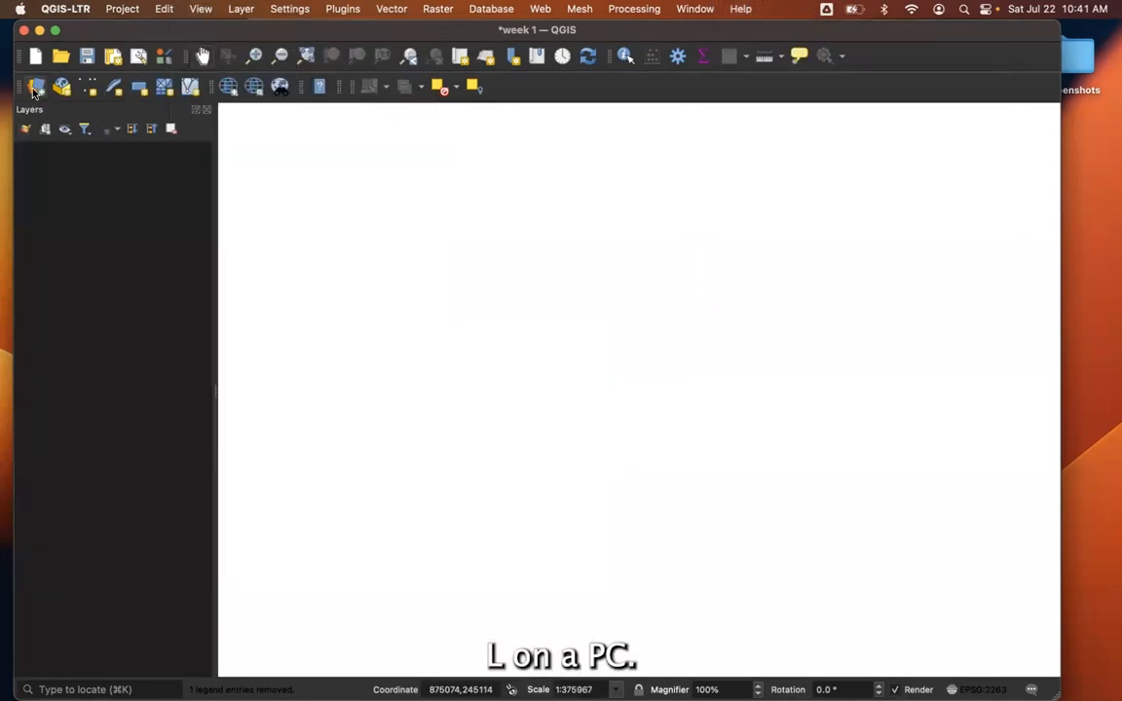
Open the Data Source Manager and choose nybb.shp from the nybb_23b folder as the vector dataset
click(36, 87)
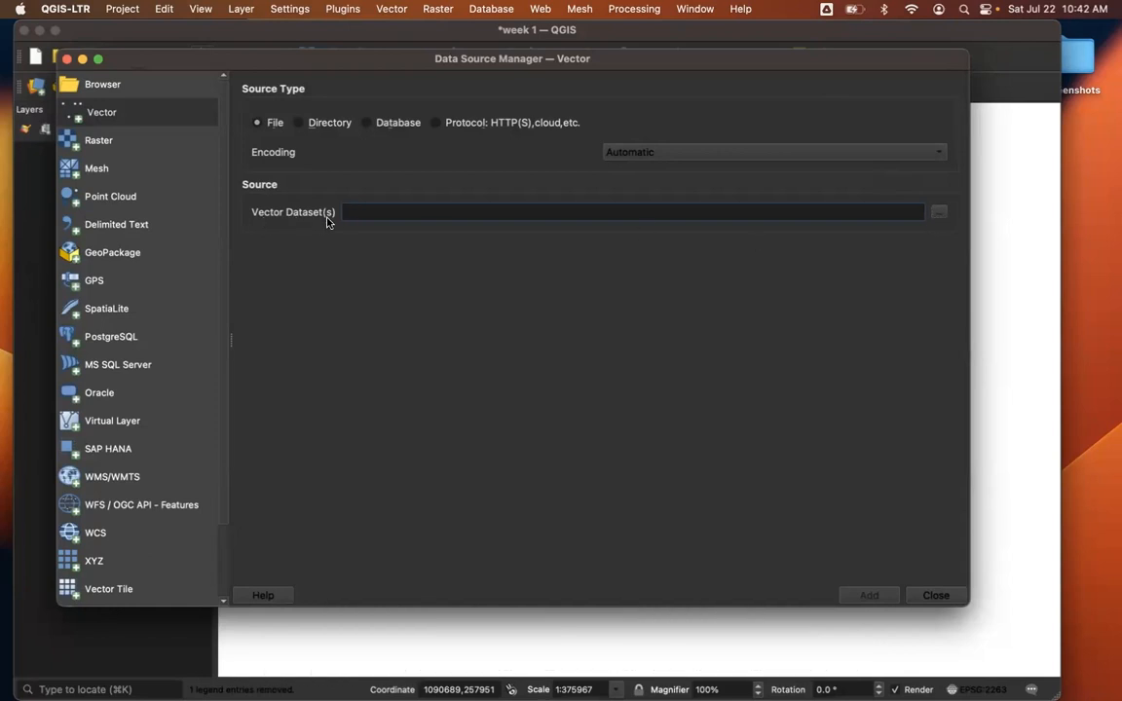
click(939, 214)
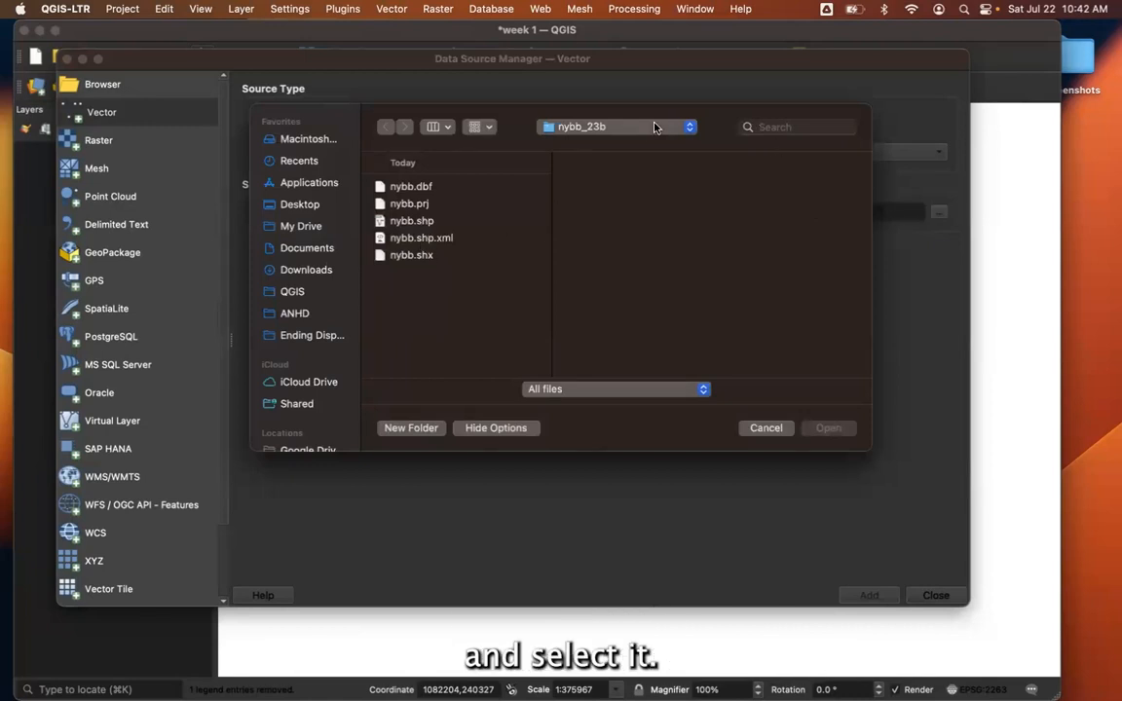
click(412, 221)
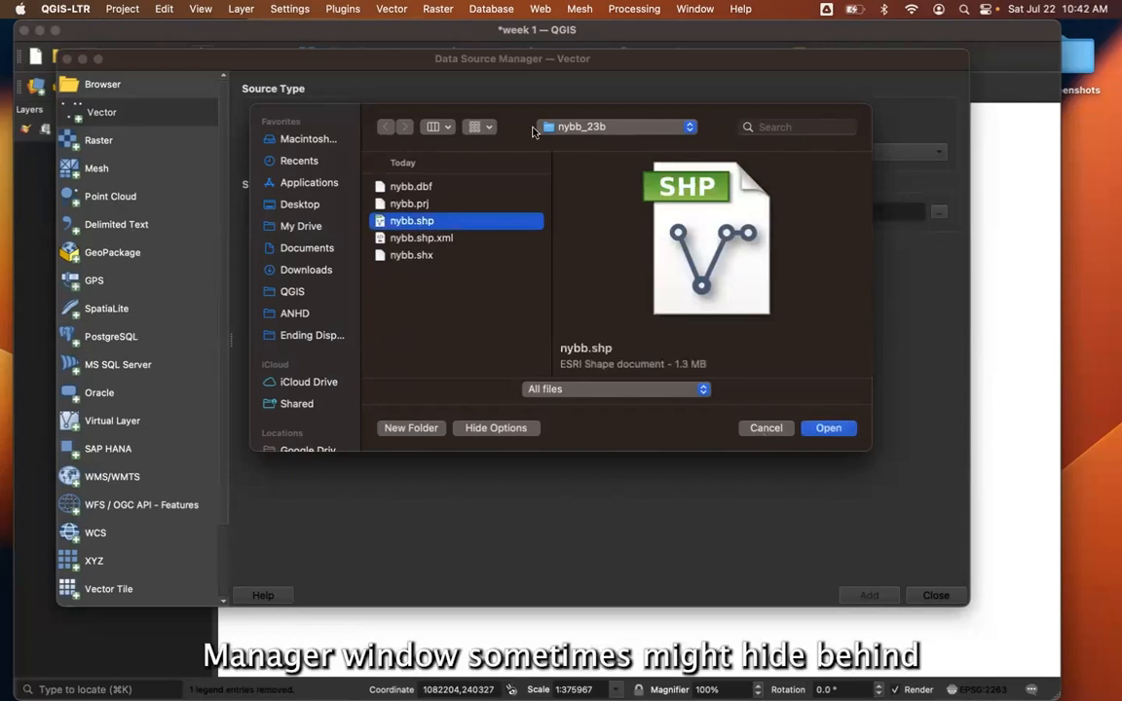
click(828, 428)
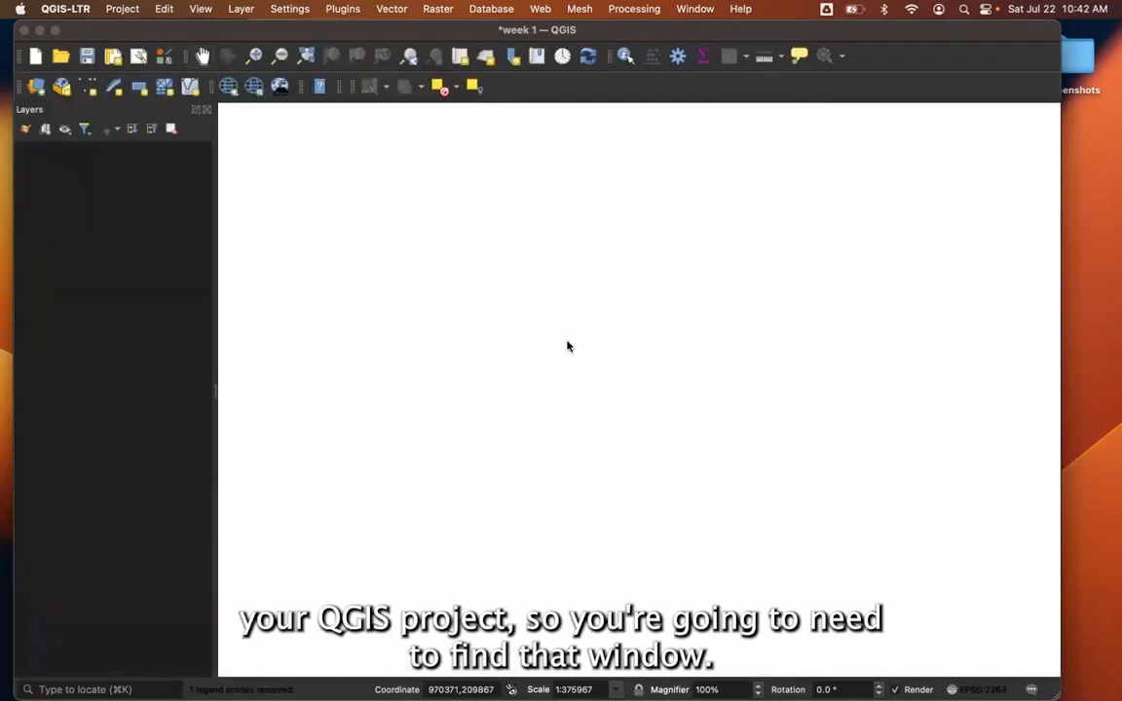
Bring the Data Source Manager back in front of the project window, add the nybb layer to the map and close the manager
key(ctrl+Up)
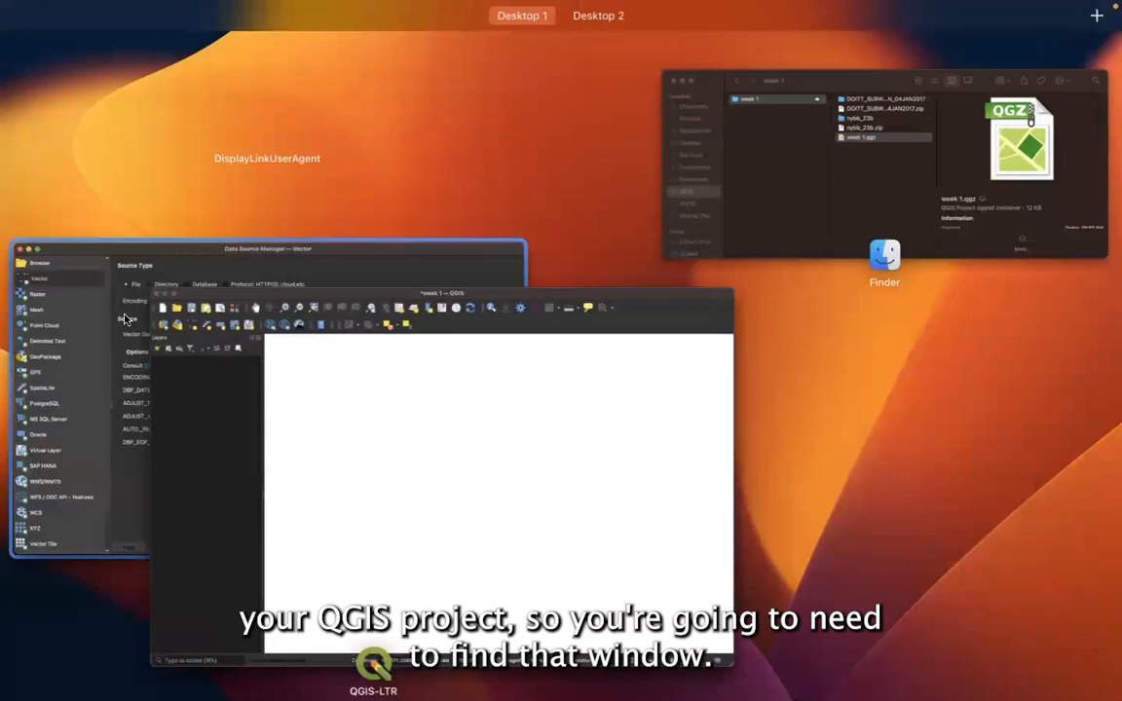
click(122, 250)
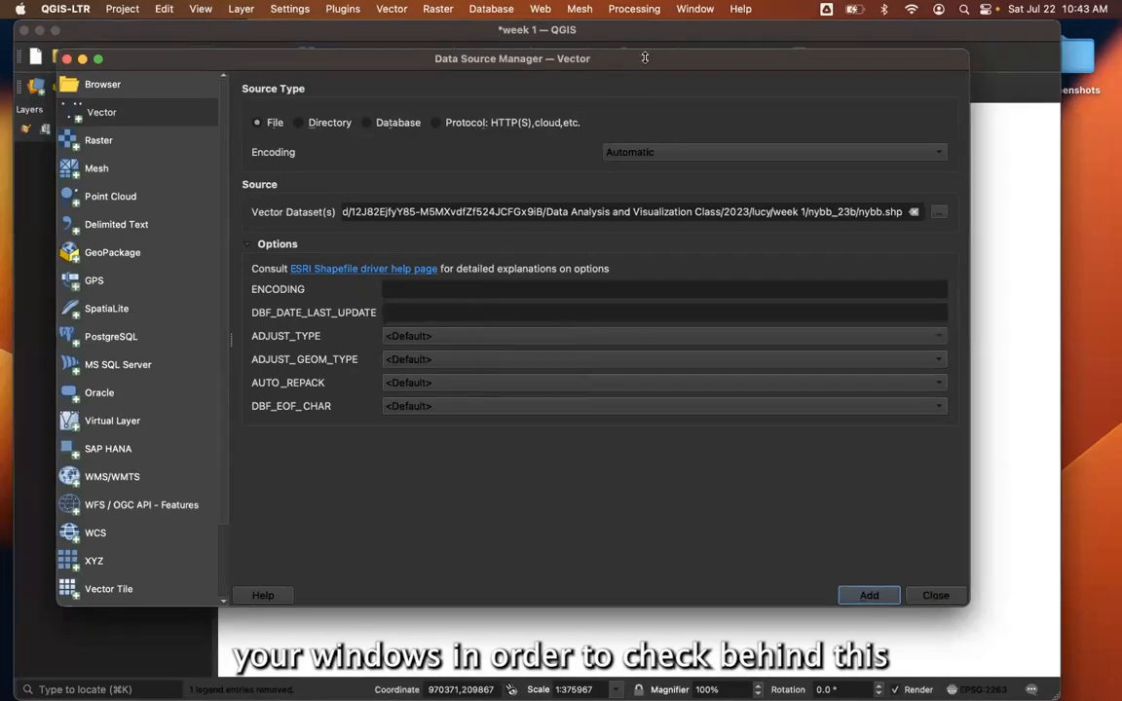
drag(682, 65, 521, 75)
drag(586, 35, 614, 26)
click(20, 66)
drag(461, 63, 836, 44)
drag(272, 61, 247, 59)
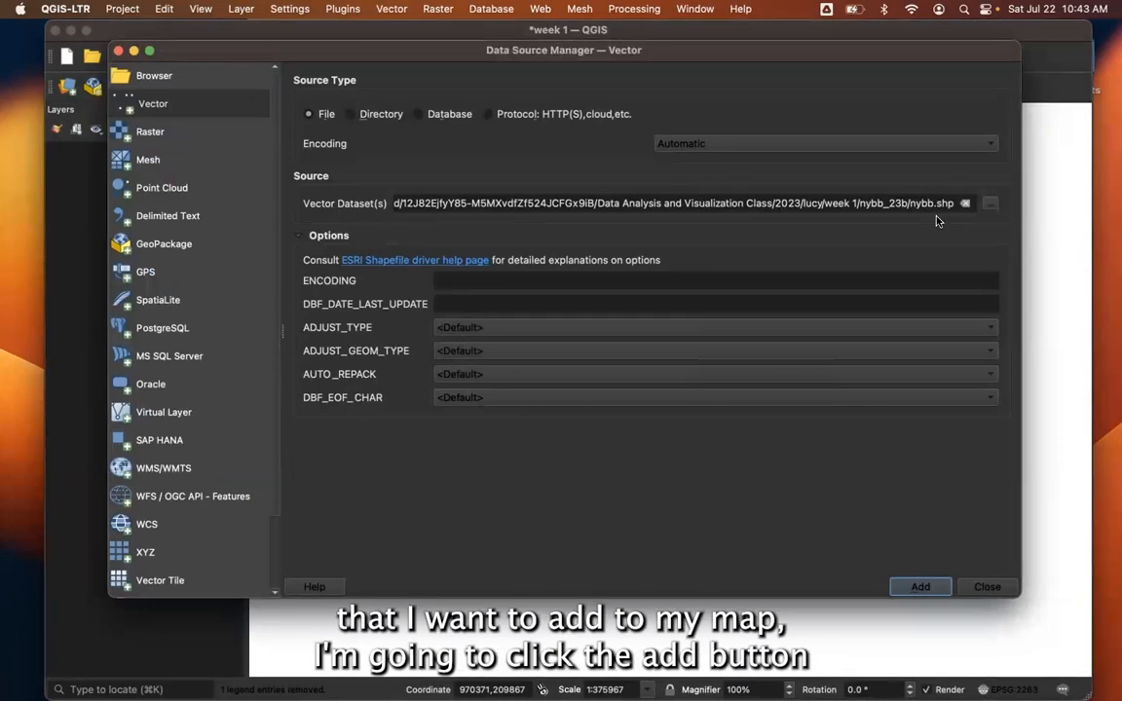
click(917, 590)
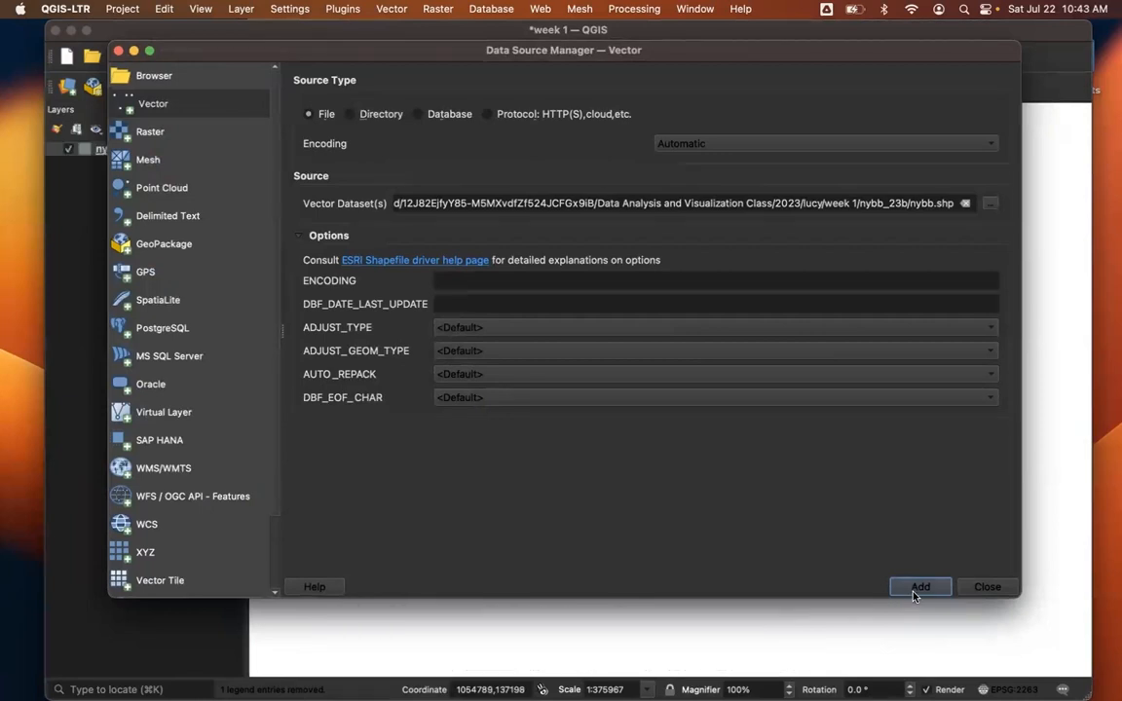
click(985, 587)
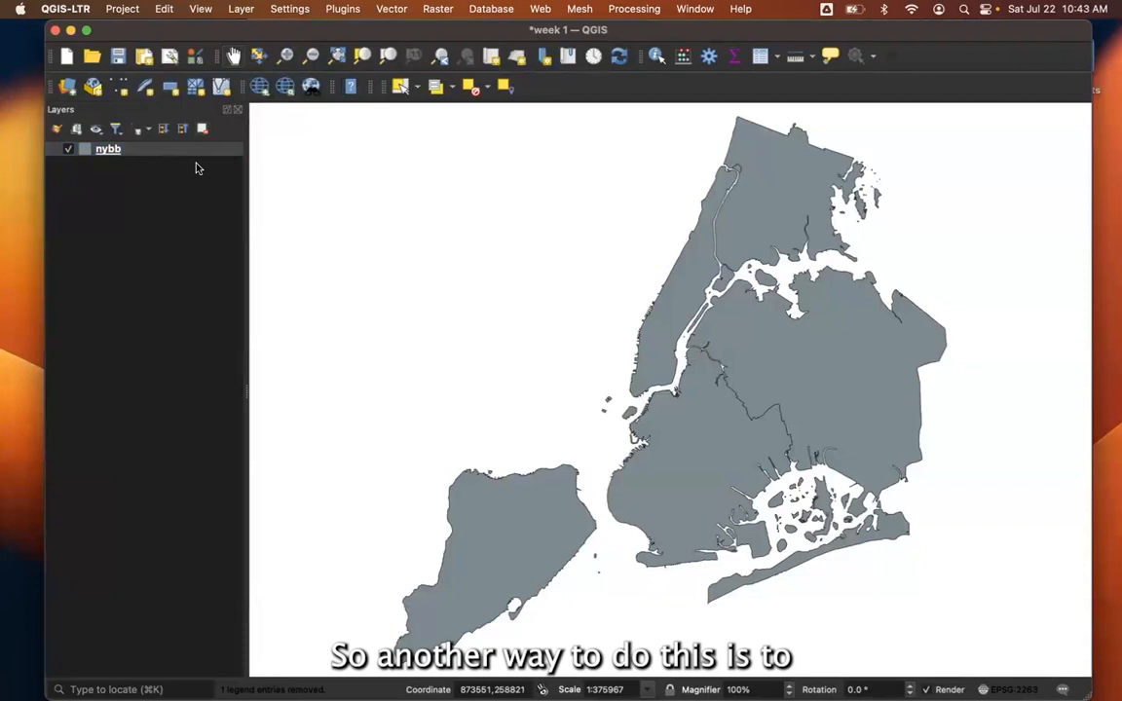
Remove the nybb layer from the project
click(202, 128)
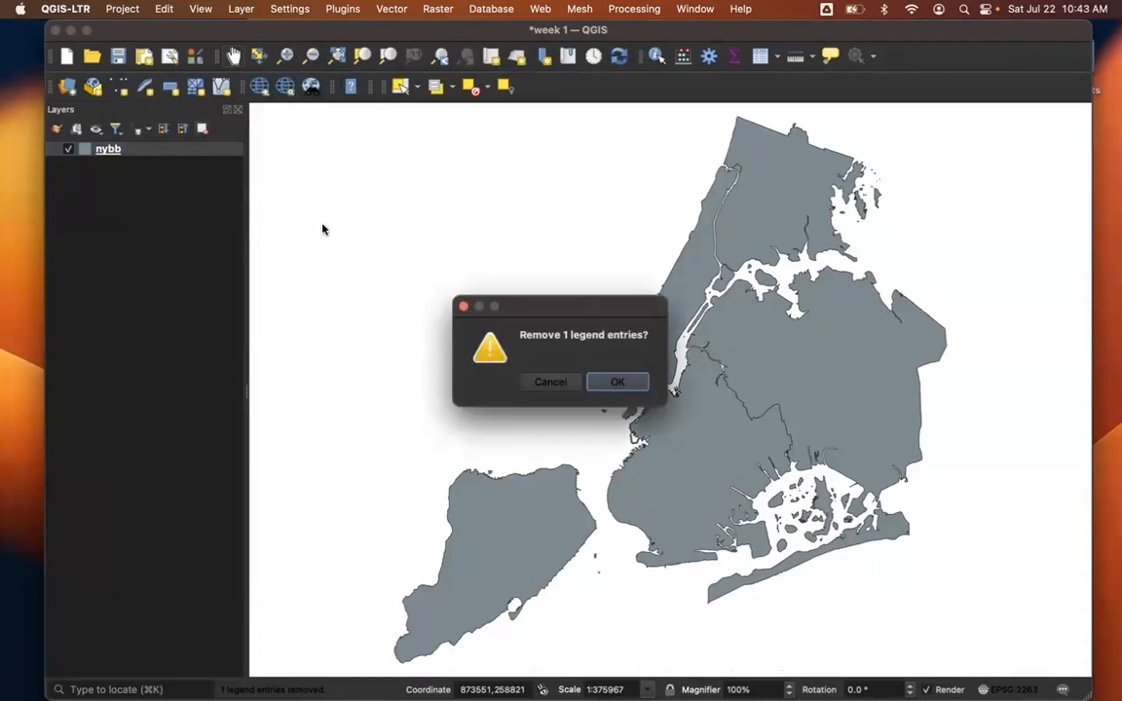
click(605, 382)
Replace the vector dataset path in the Data Source Manager with nybb.shp taken from the Finder, and close the manager without adding it
click(66, 86)
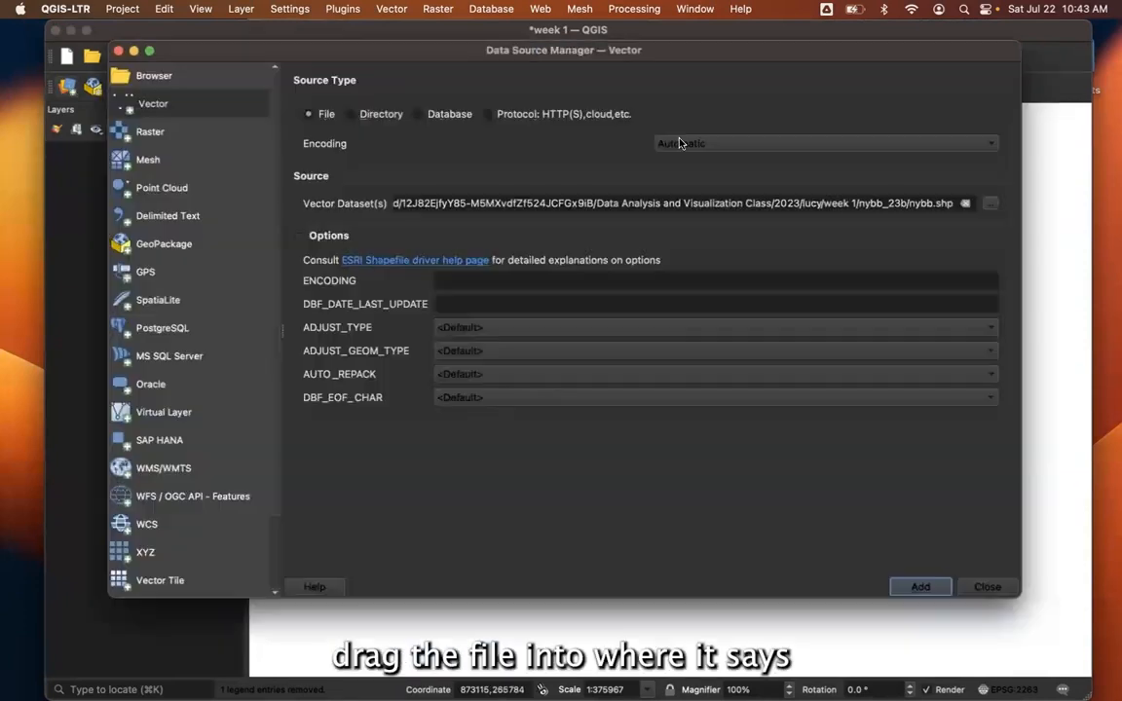
click(963, 203)
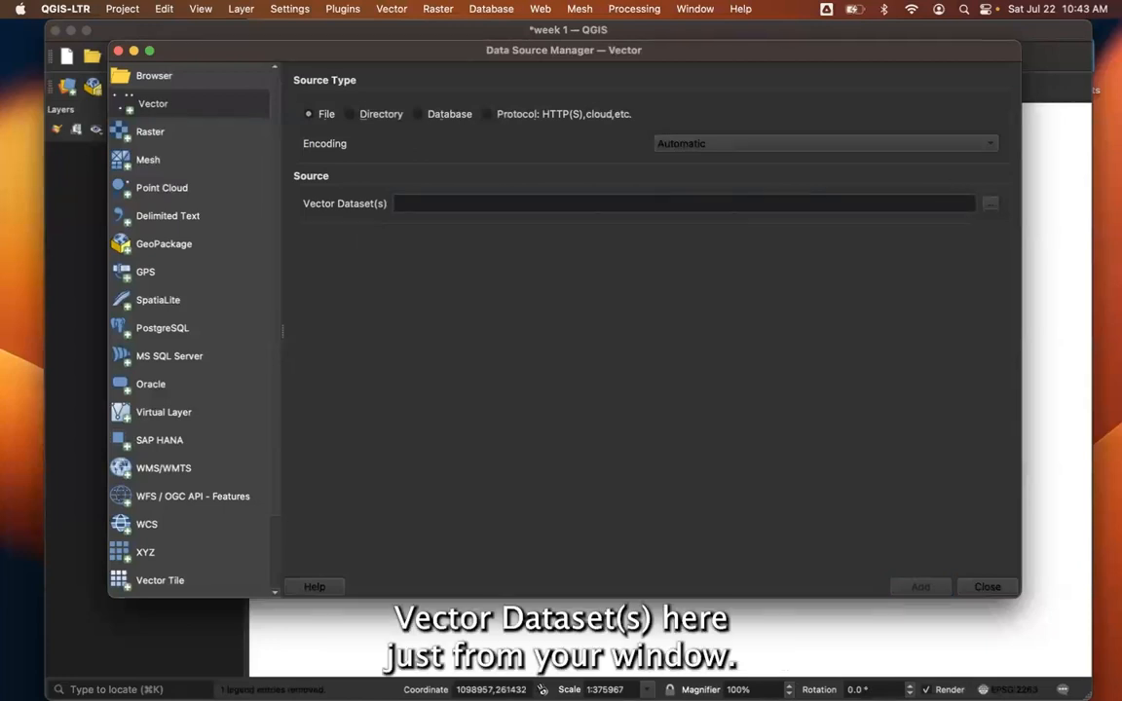
key(super+Tab)
drag(557, 181, 493, 367)
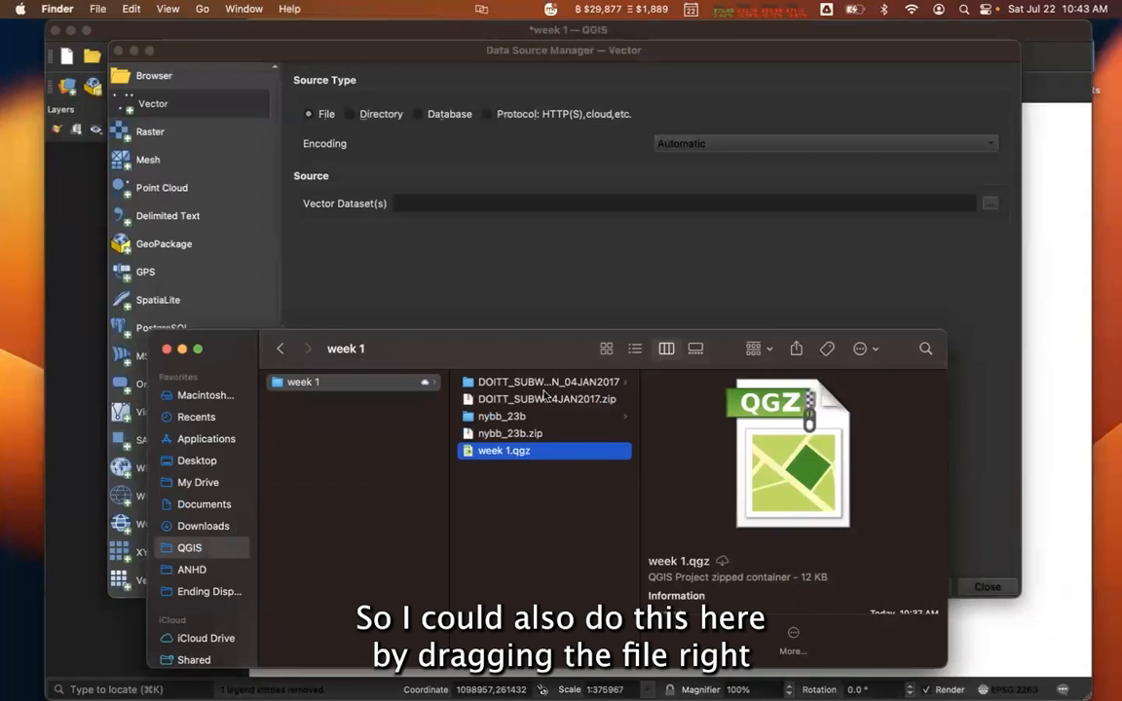
click(516, 416)
click(674, 416)
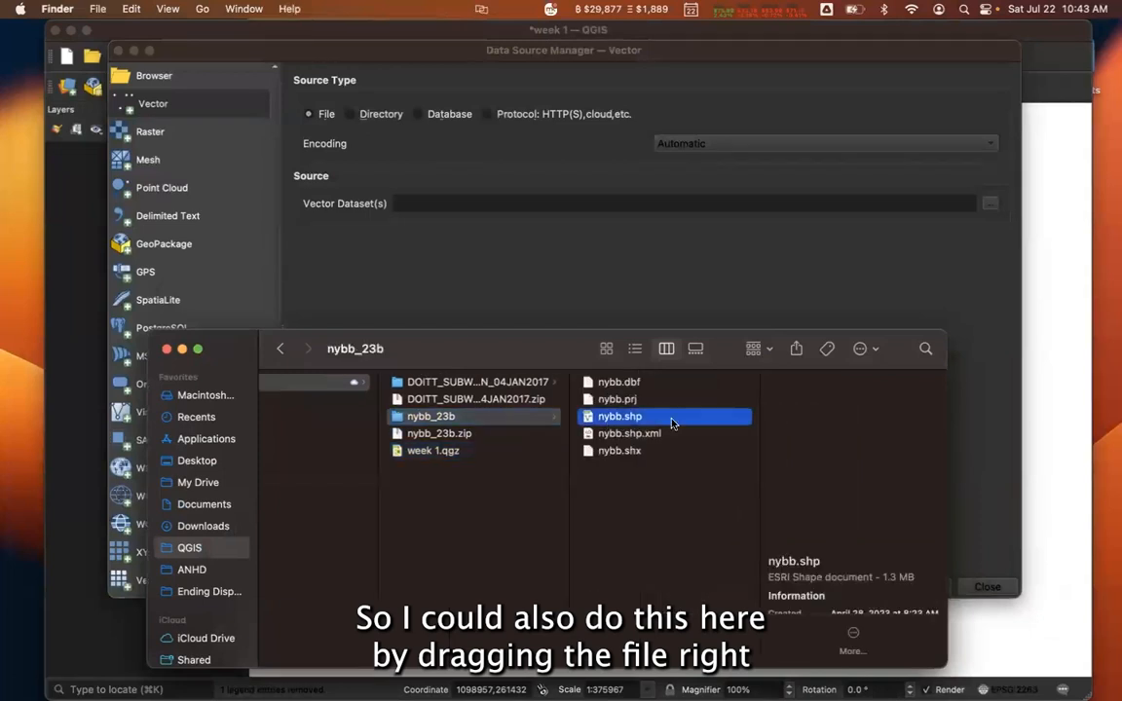
drag(672, 421, 539, 206)
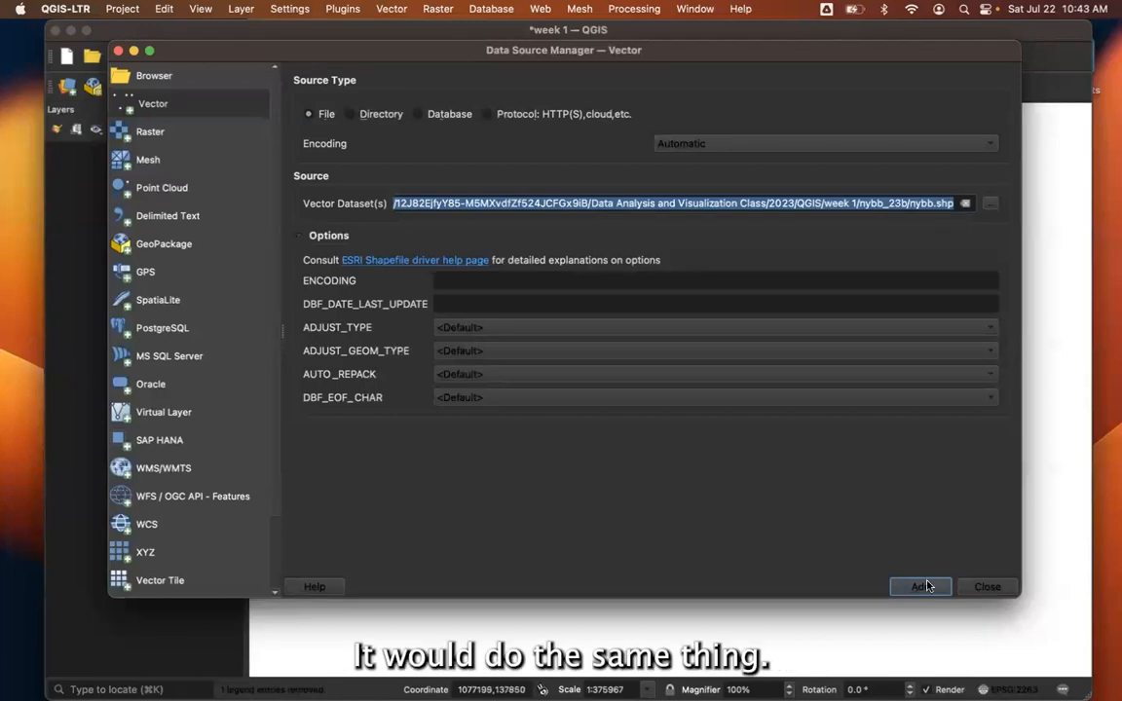
click(992, 587)
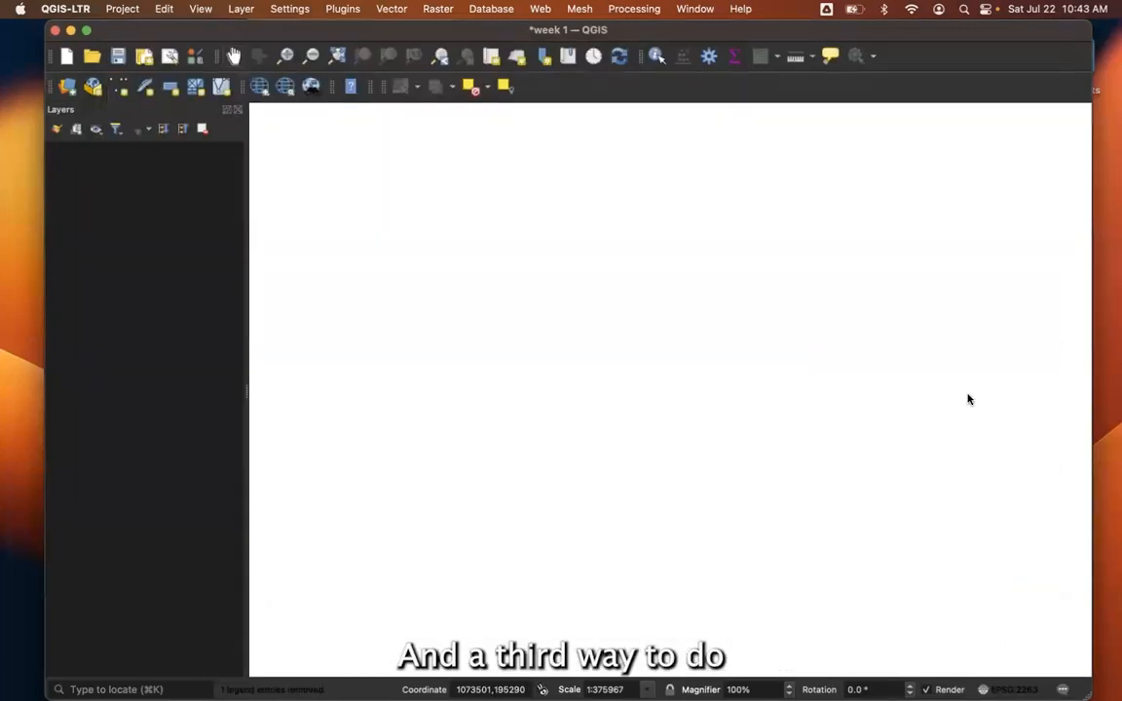
Switch to the Finder and drop nybb.shp from the nybb_23b folder directly onto the map as a layer
key(super+Tab)
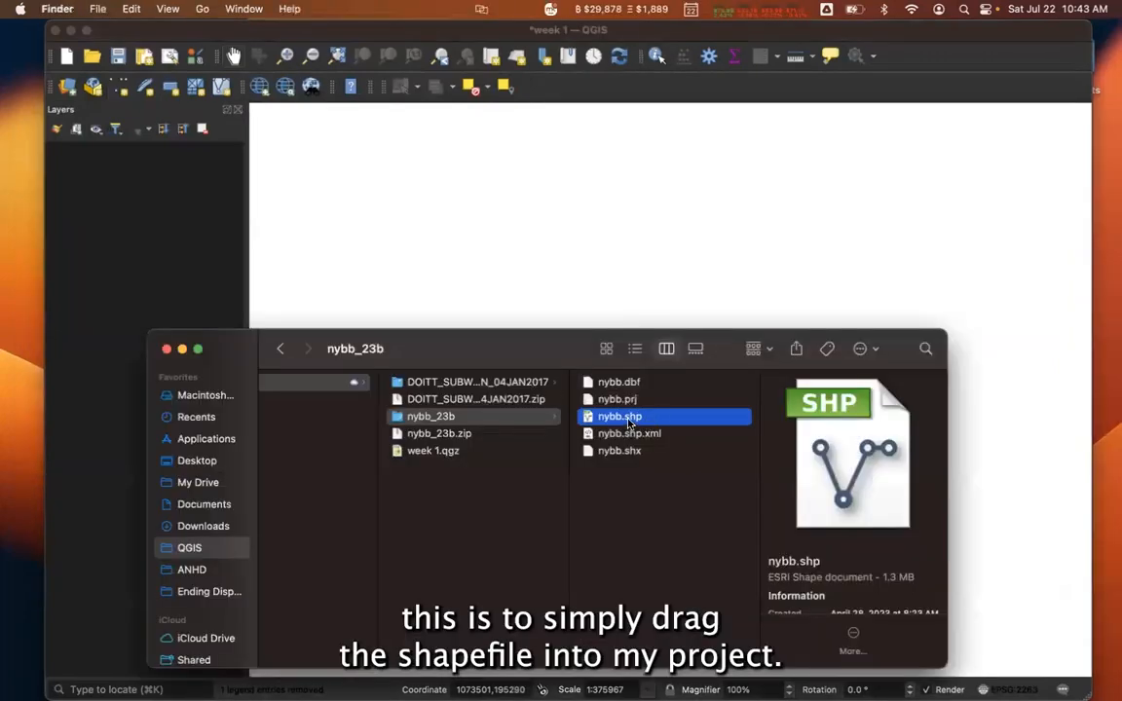
drag(628, 422, 613, 168)
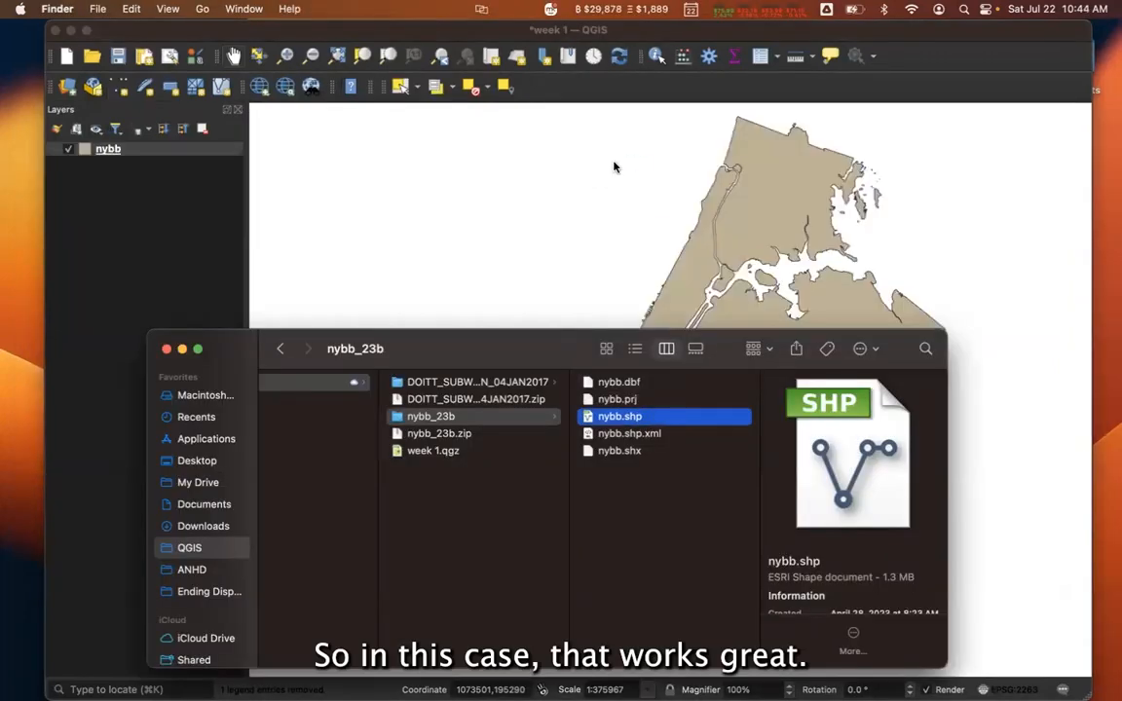
click(153, 308)
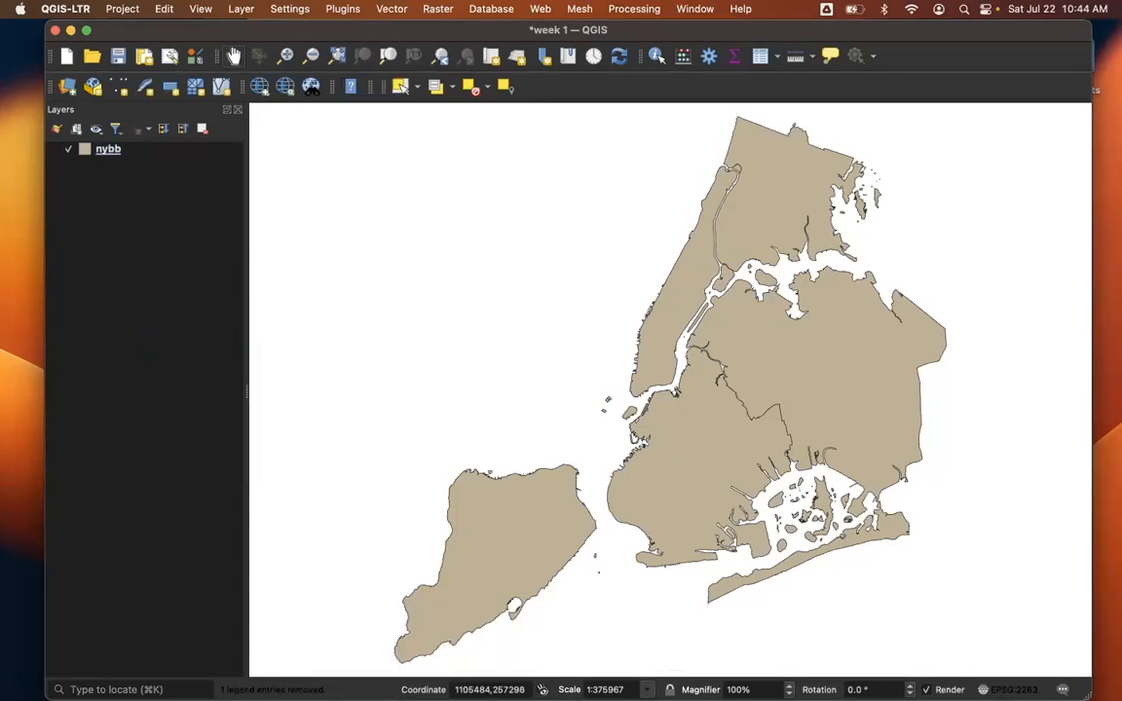
Drop the .shp file from the Finder's DOITT_SUBWAY_STATION_04JAN2017 folder onto the map as a second layer
key(super+Tab)
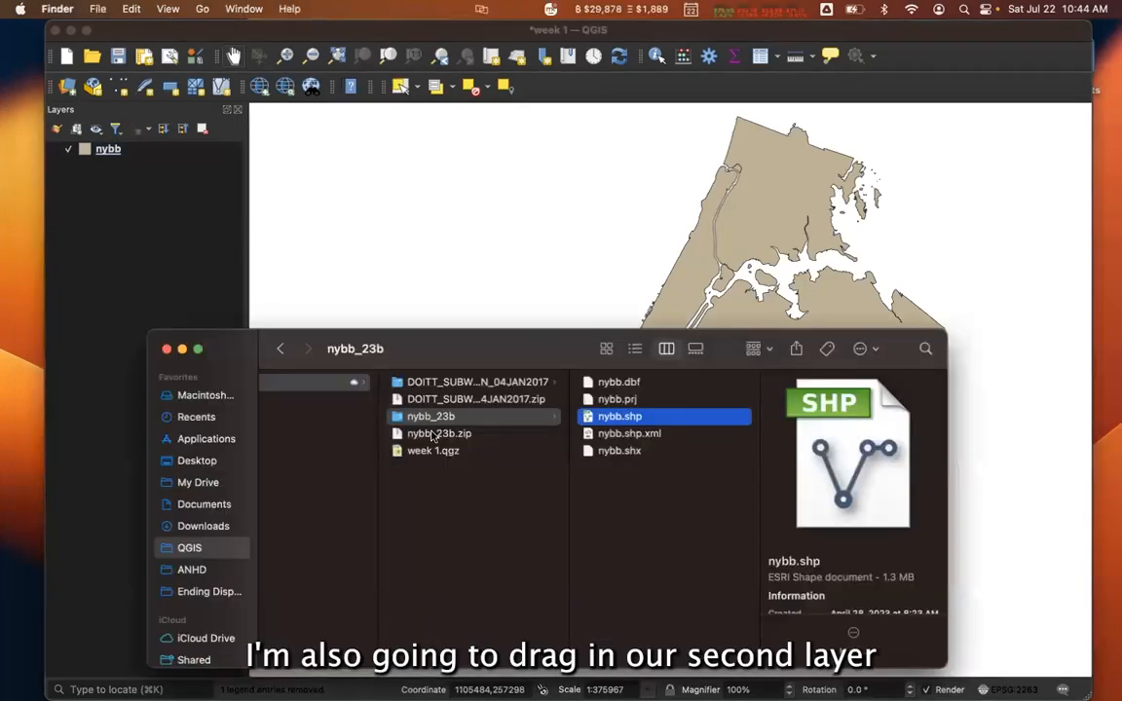
click(470, 382)
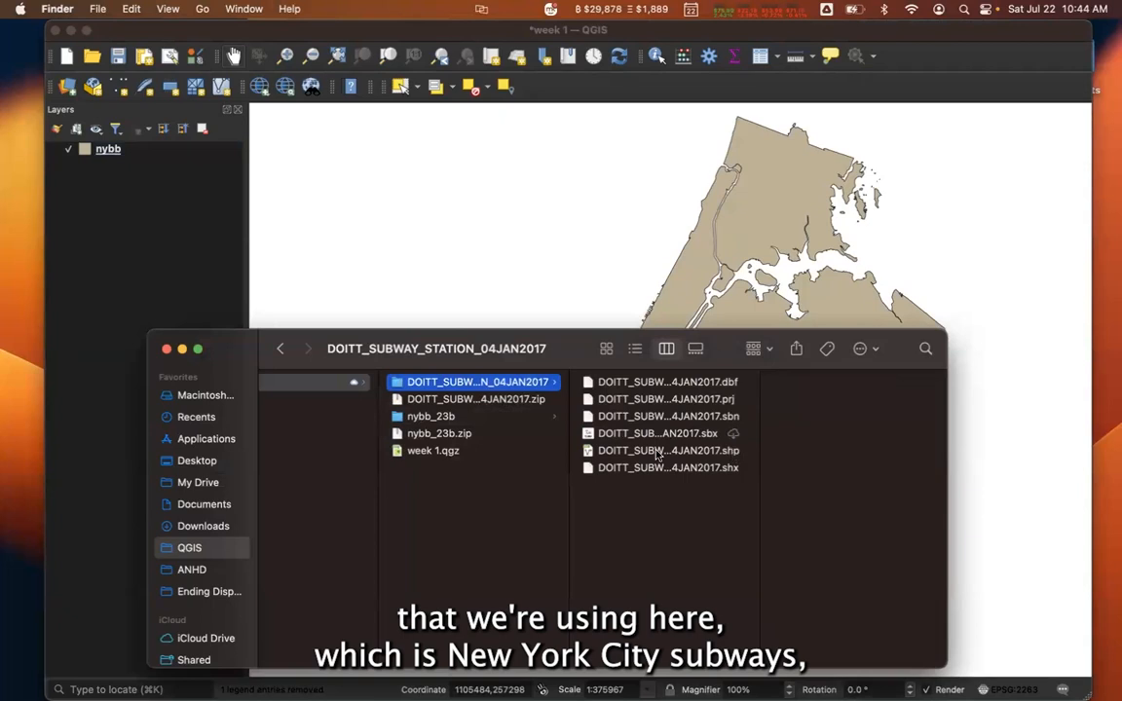
drag(625, 453, 448, 255)
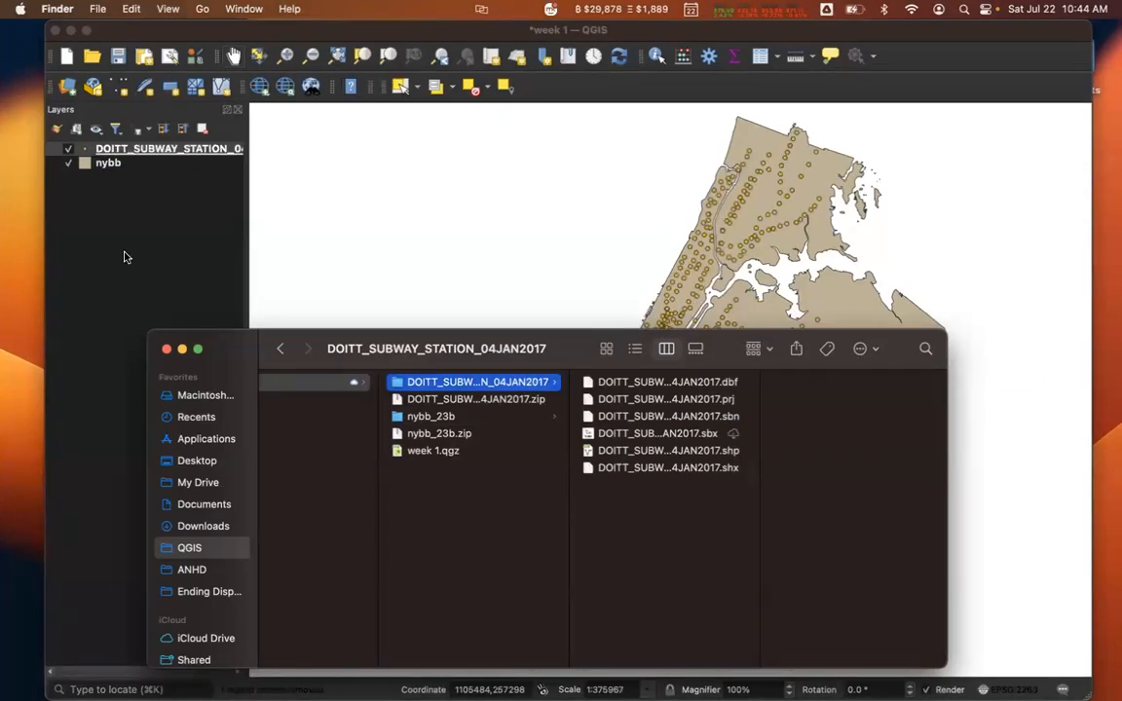
click(123, 256)
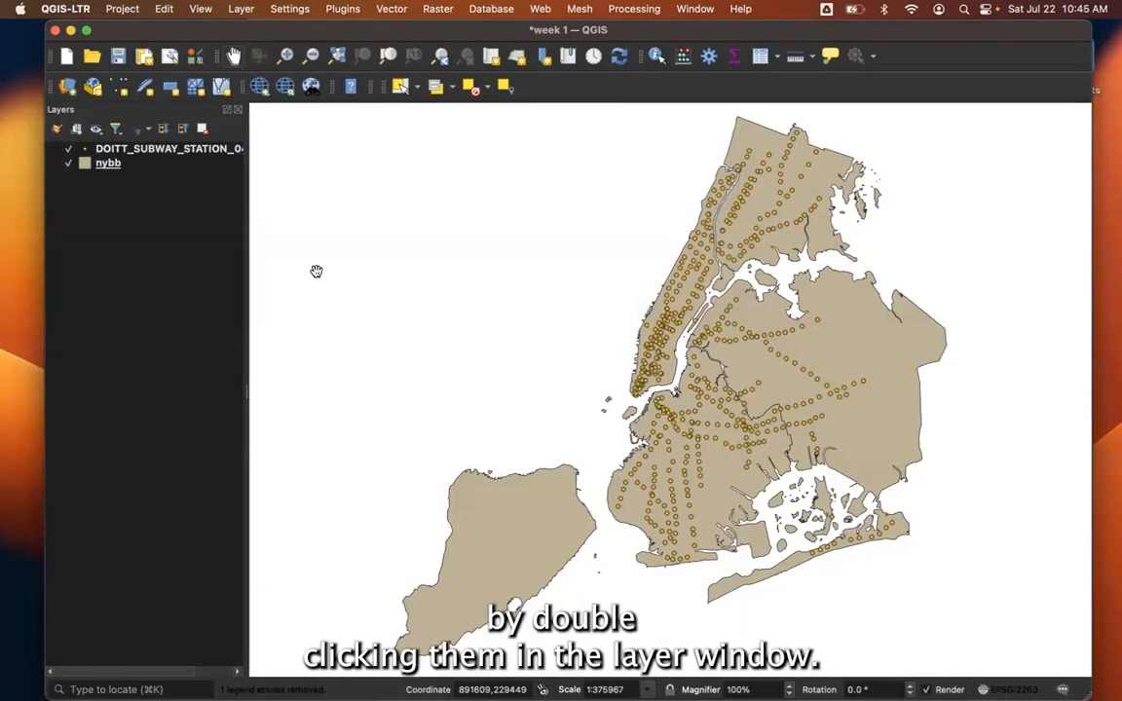
Examine the general information and the attribute fields in the subway station layer's properties
double_click(141, 149)
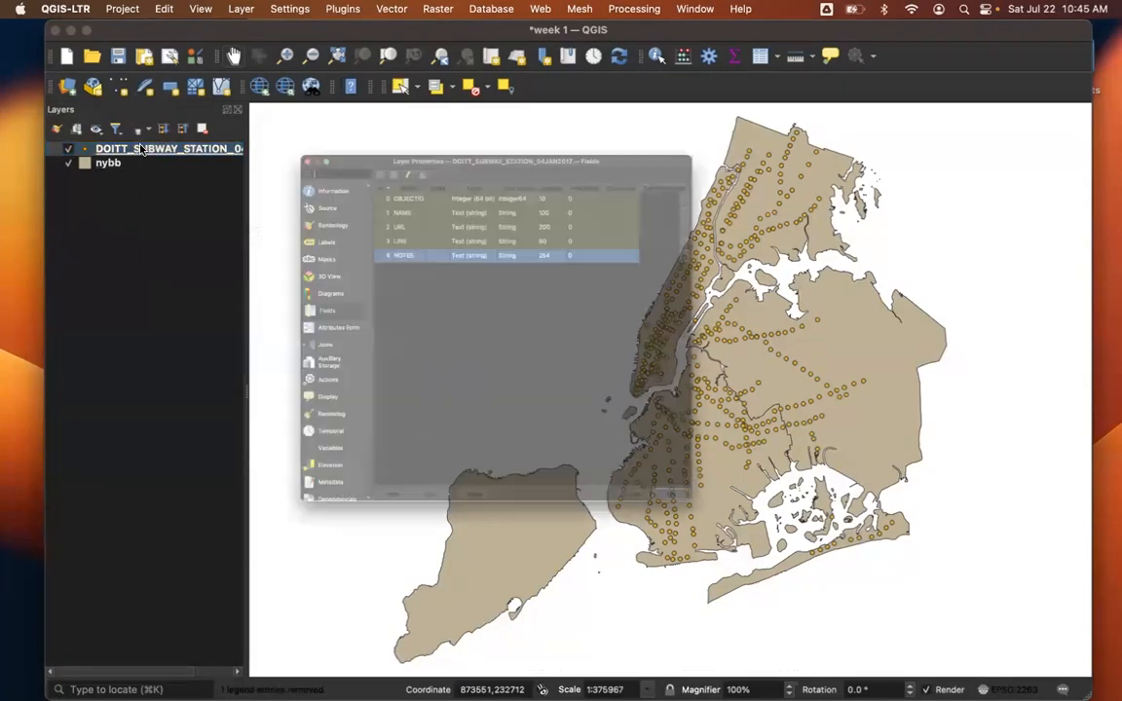
drag(282, 53, 379, 46)
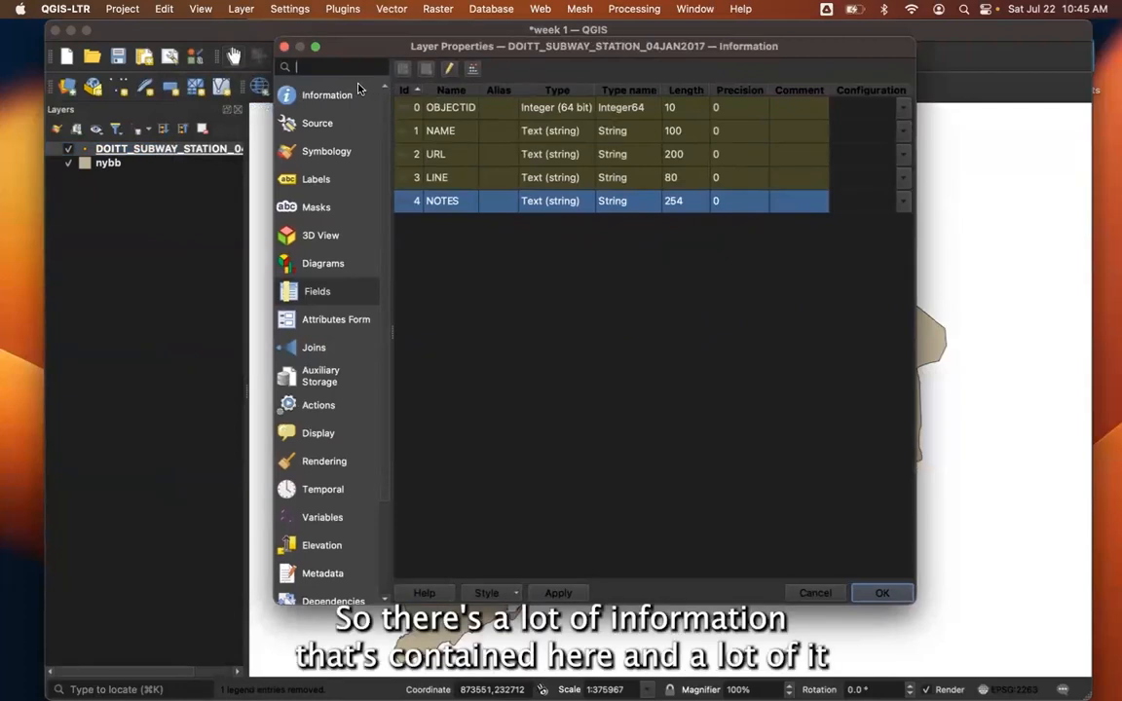
click(323, 87)
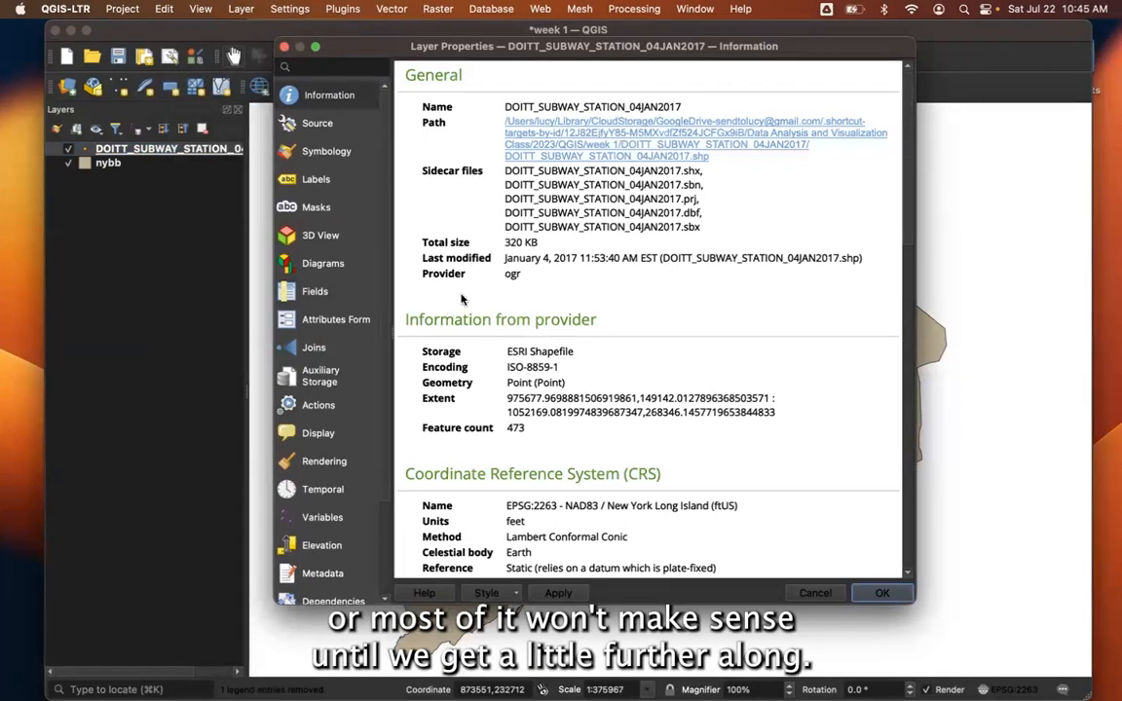
click(322, 292)
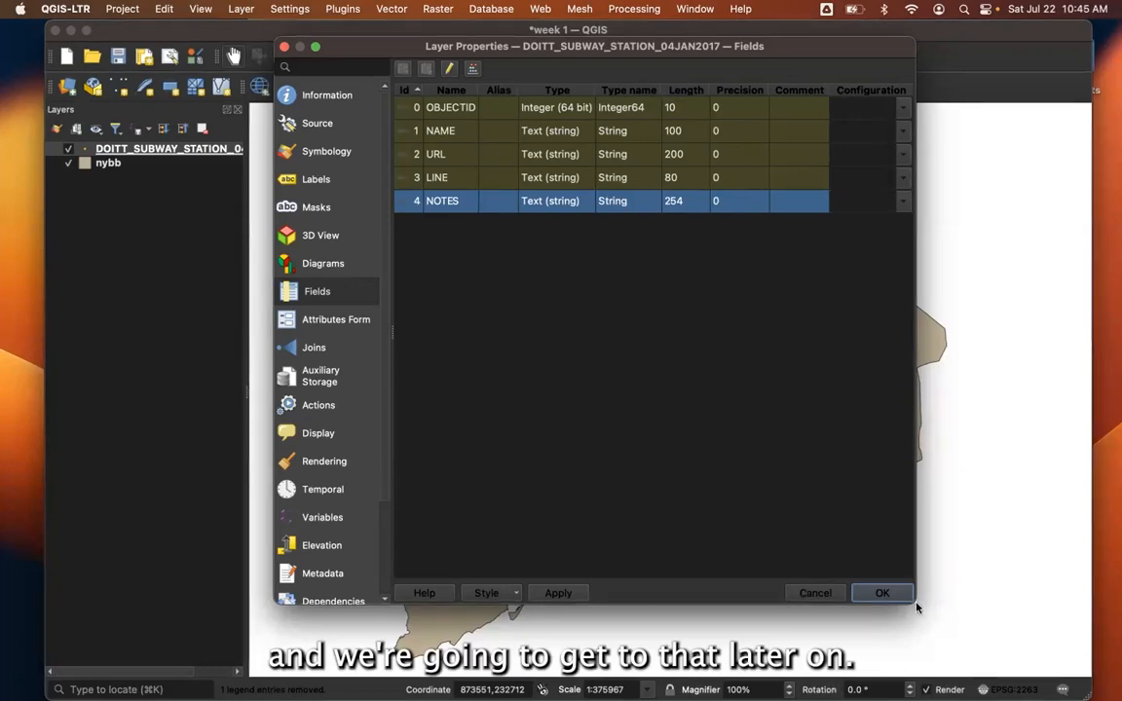
click(882, 592)
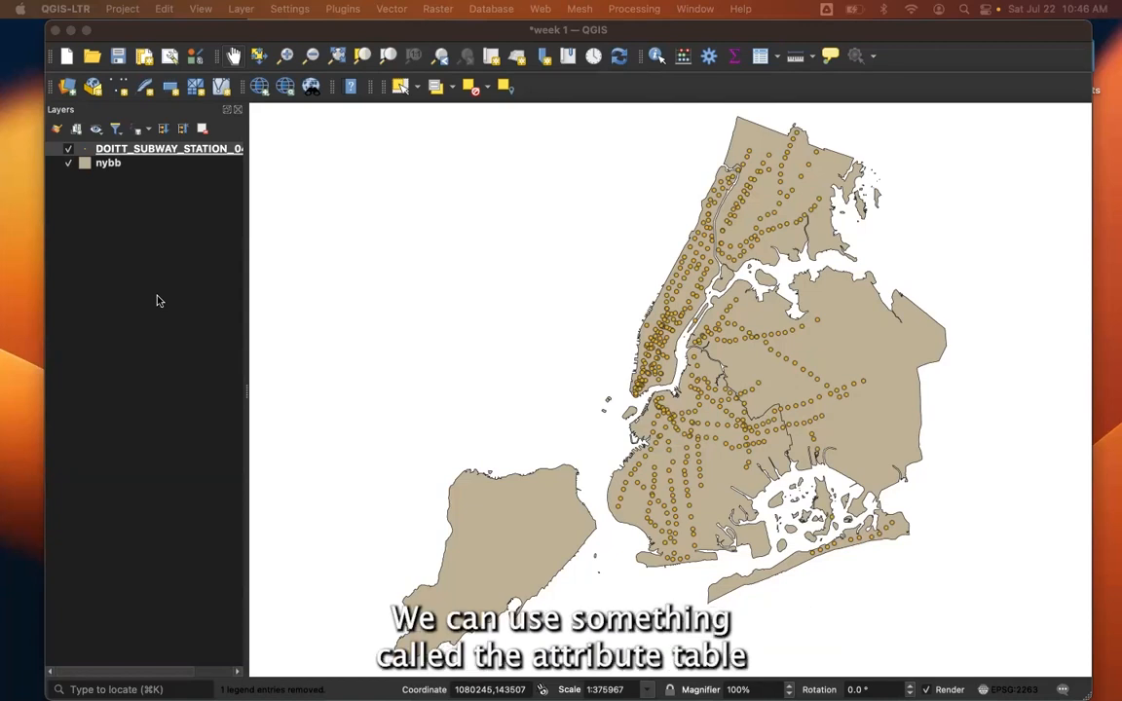
Open the attribute table of the DOITT_SUBWAY_STATION_04JAN2017 layer and enlarge its window to show more rows
click(163, 149)
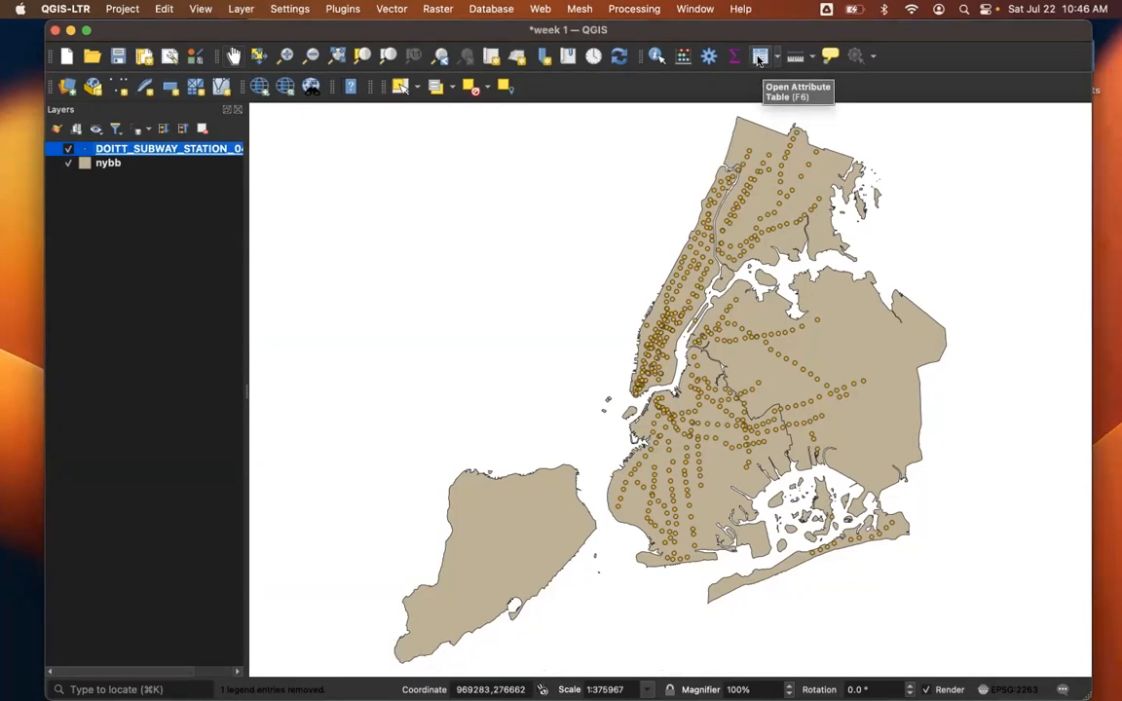
right_click(169, 151)
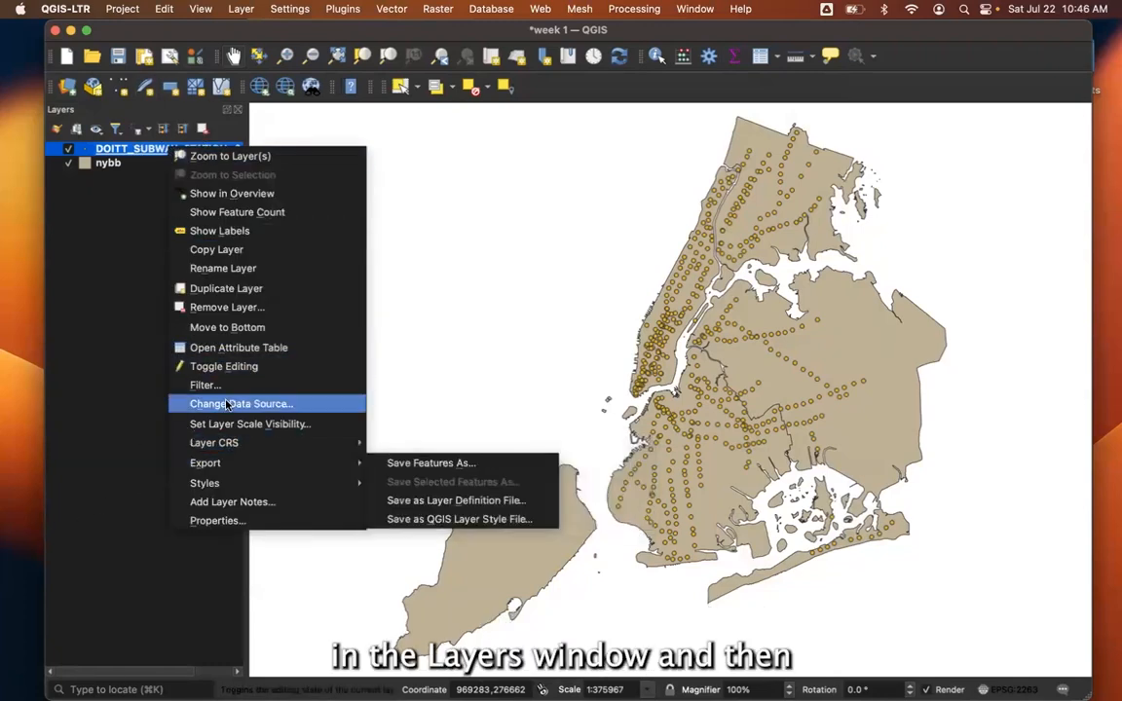
click(261, 352)
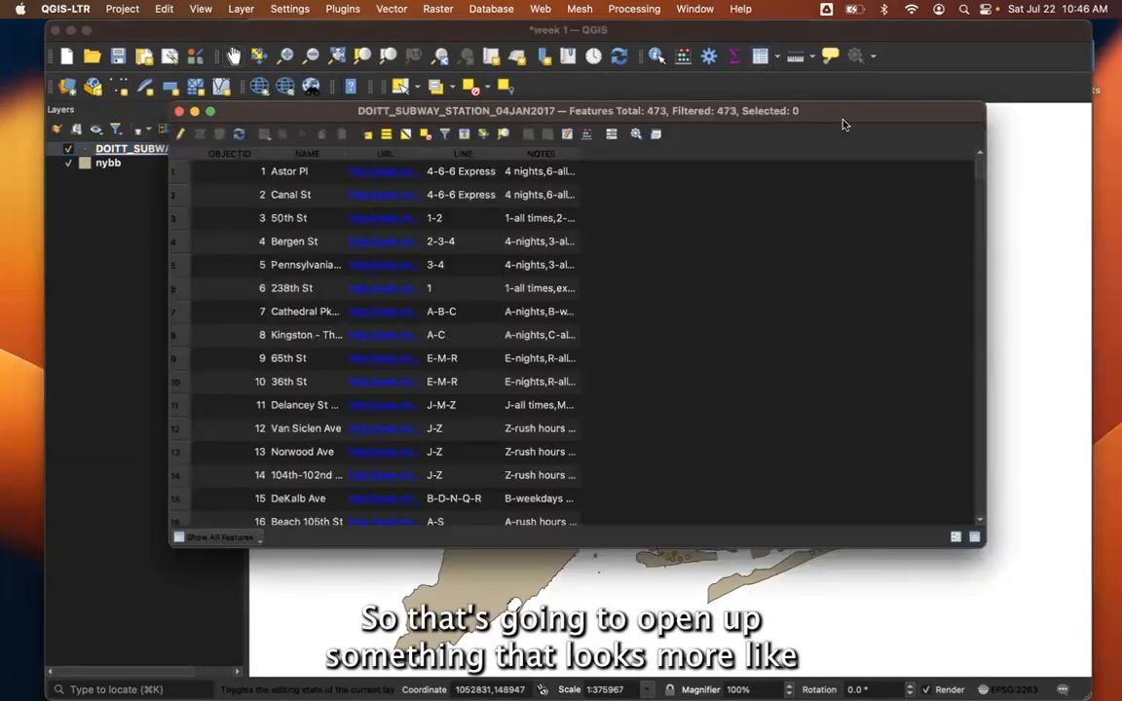
drag(845, 124, 802, 110)
drag(943, 538, 1002, 646)
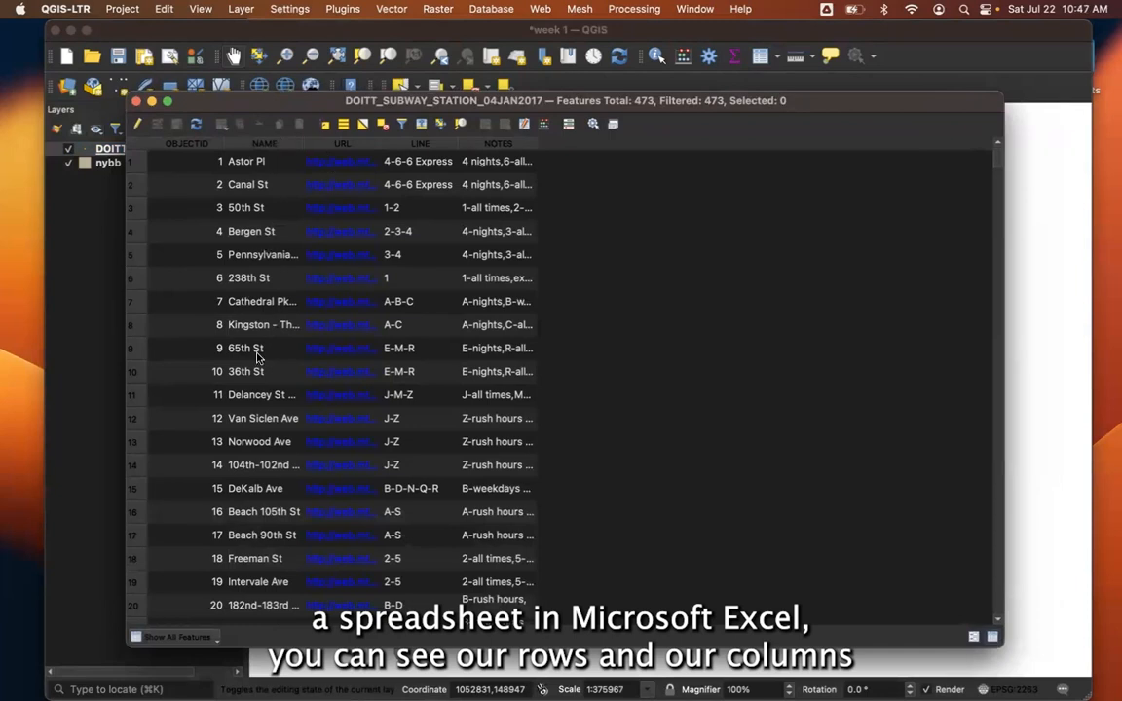
Select the 36th St record in row 10 of the station table and check its highlighted point on the map
click(148, 188)
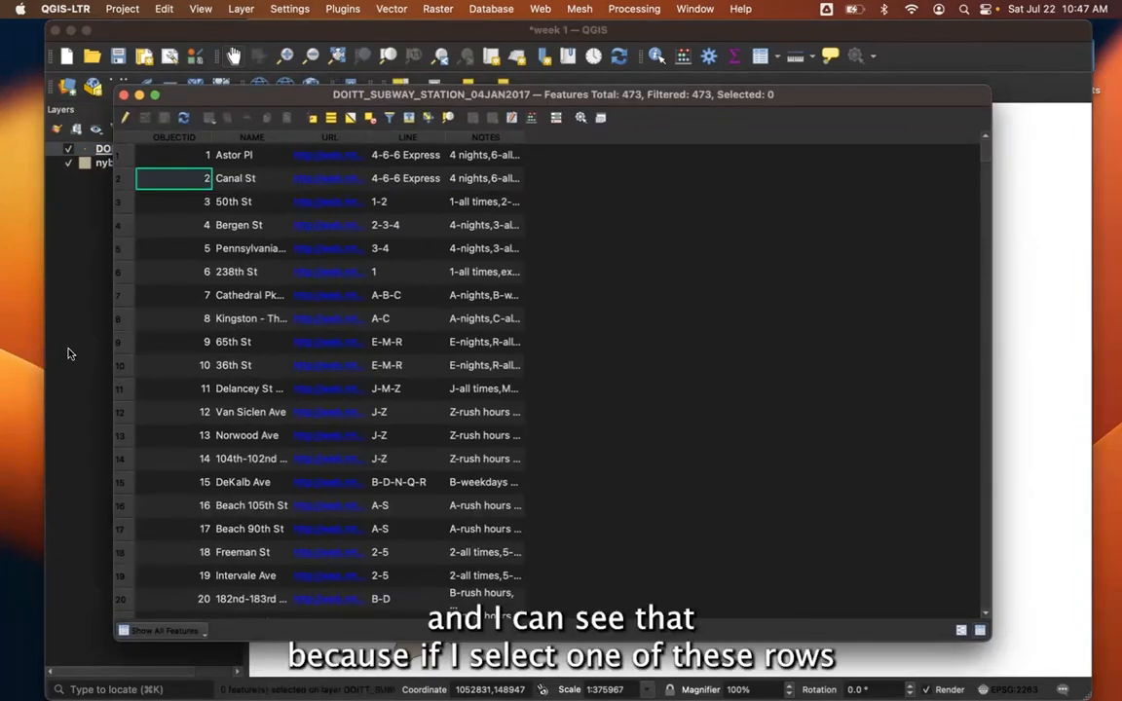
click(124, 366)
drag(842, 94, 292, 130)
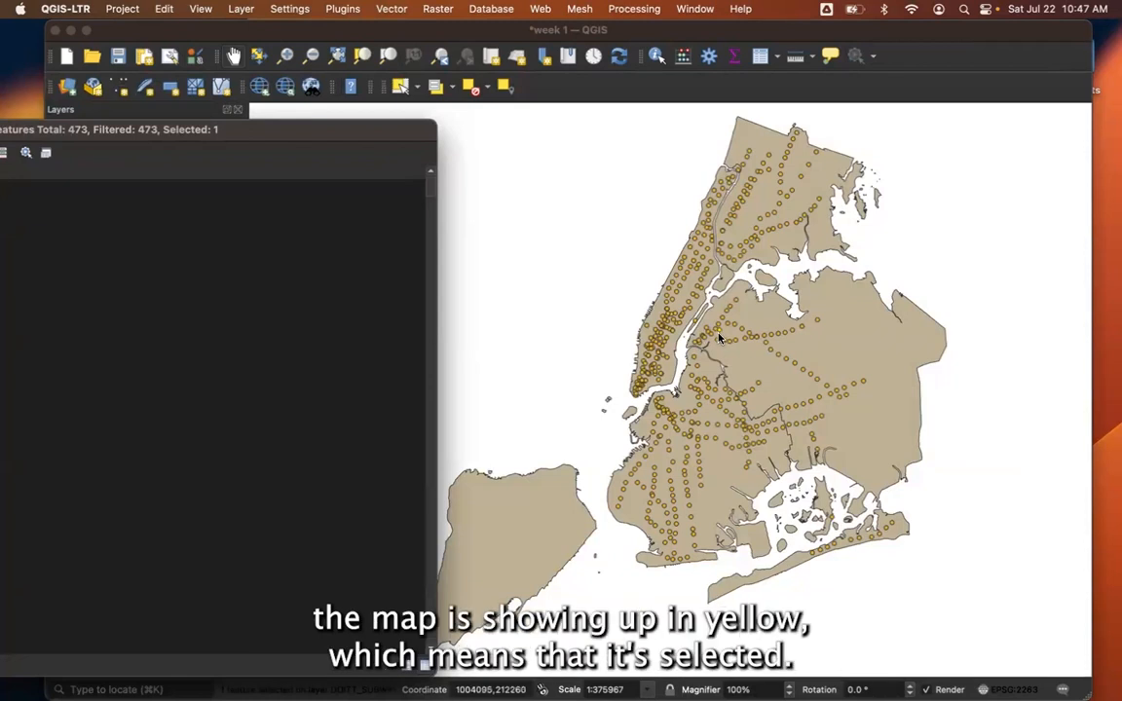
drag(230, 136, 785, 45)
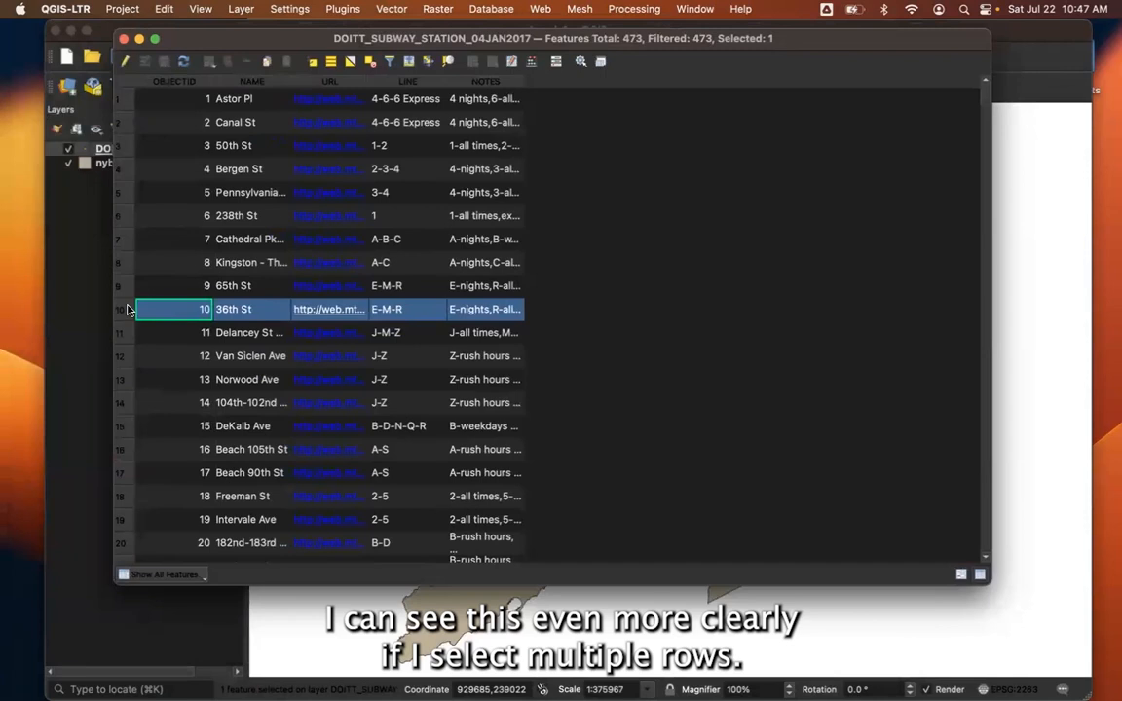
Extend the table selection from row 10 through row 16 and examine the highlighted stations up close on the map
shift+click(126, 456)
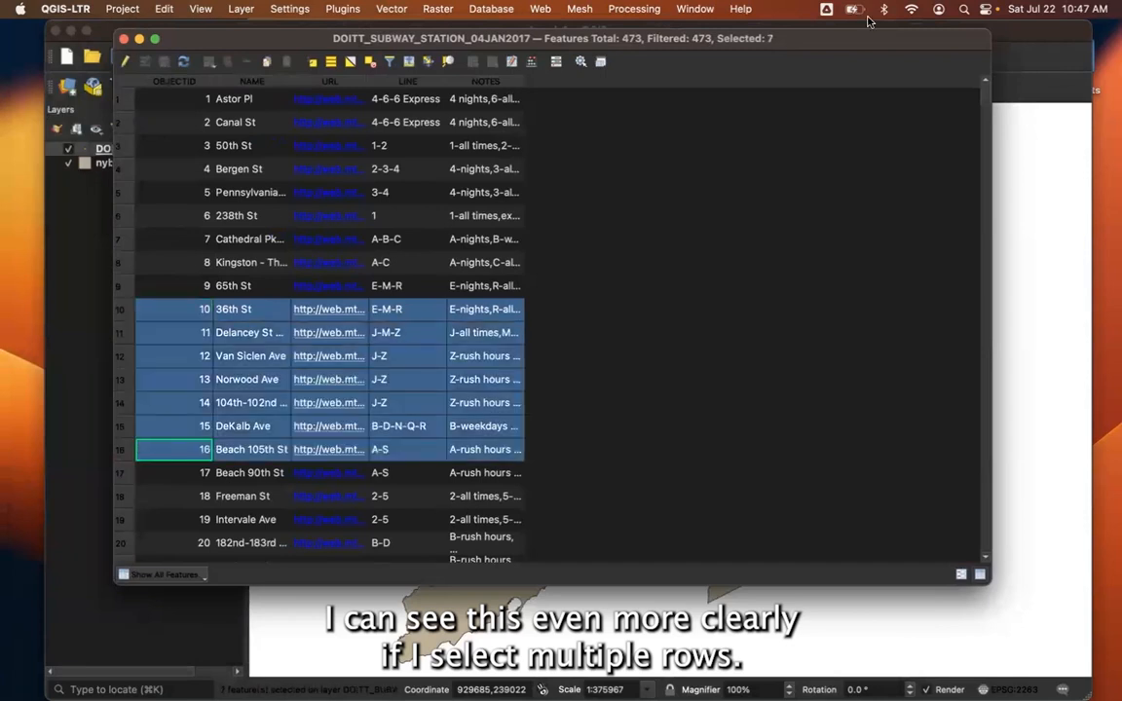
drag(889, 40, 828, 32)
drag(368, 61, 305, 66)
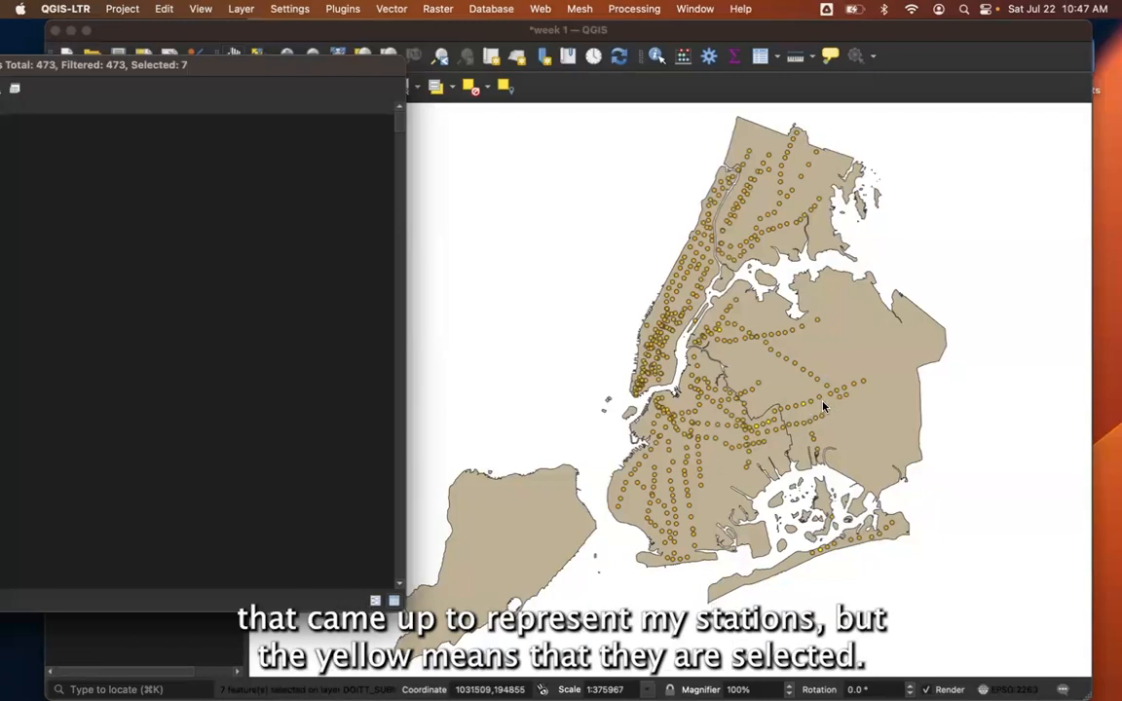
scroll(793, 406, up, 2)
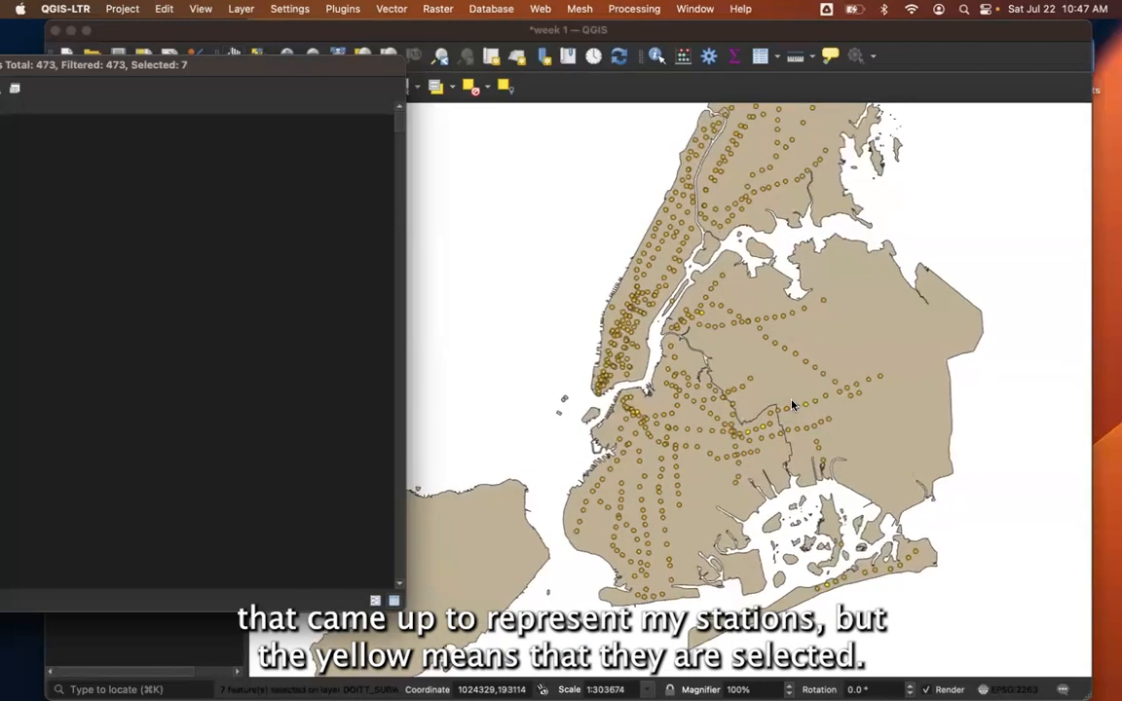
scroll(794, 405, up, 2)
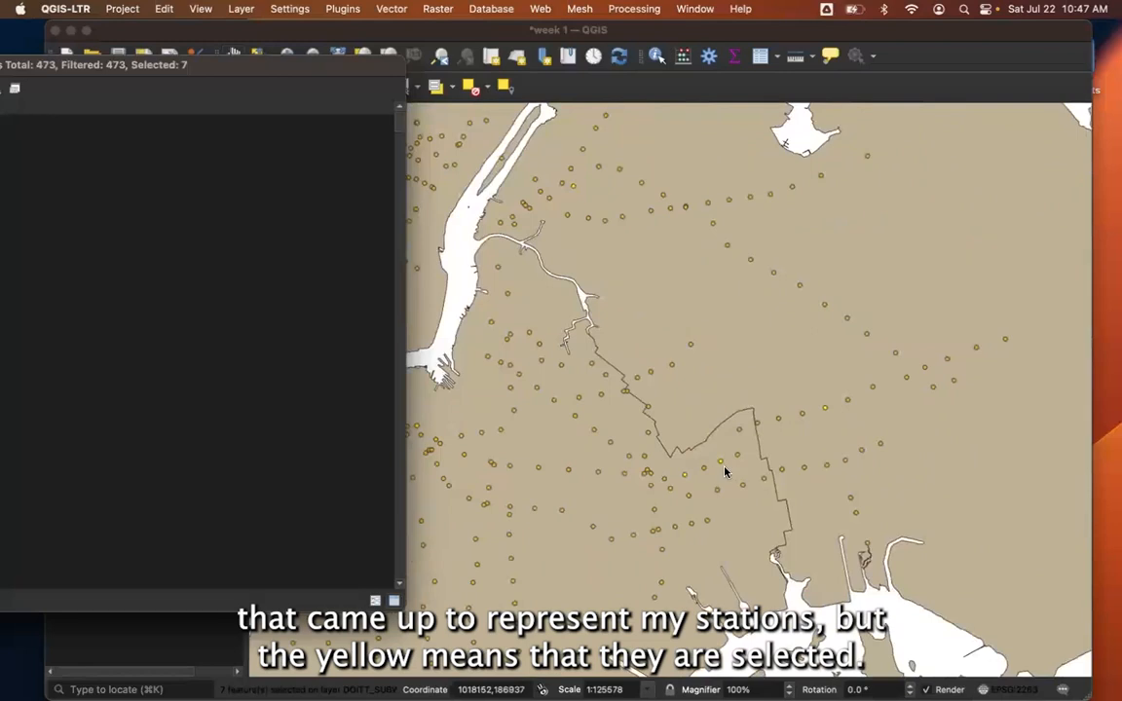
drag(268, 67, 835, 18)
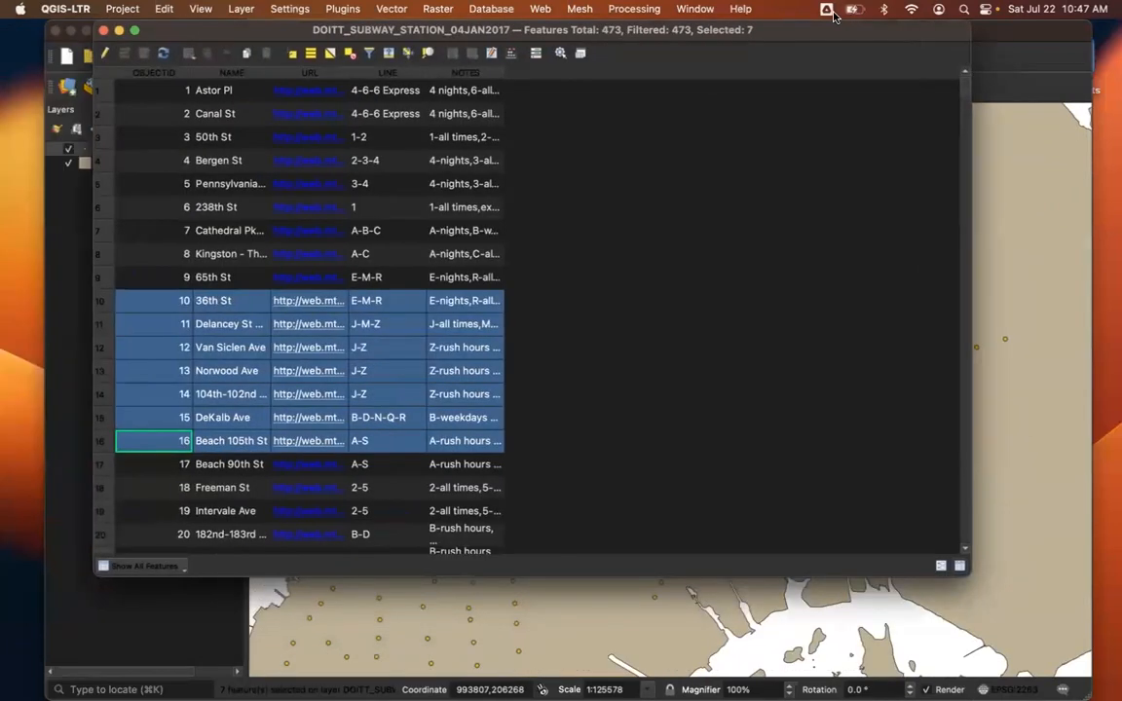
Deselect all stations and widen the NOTES column of the attribute table to read its full entries
click(351, 54)
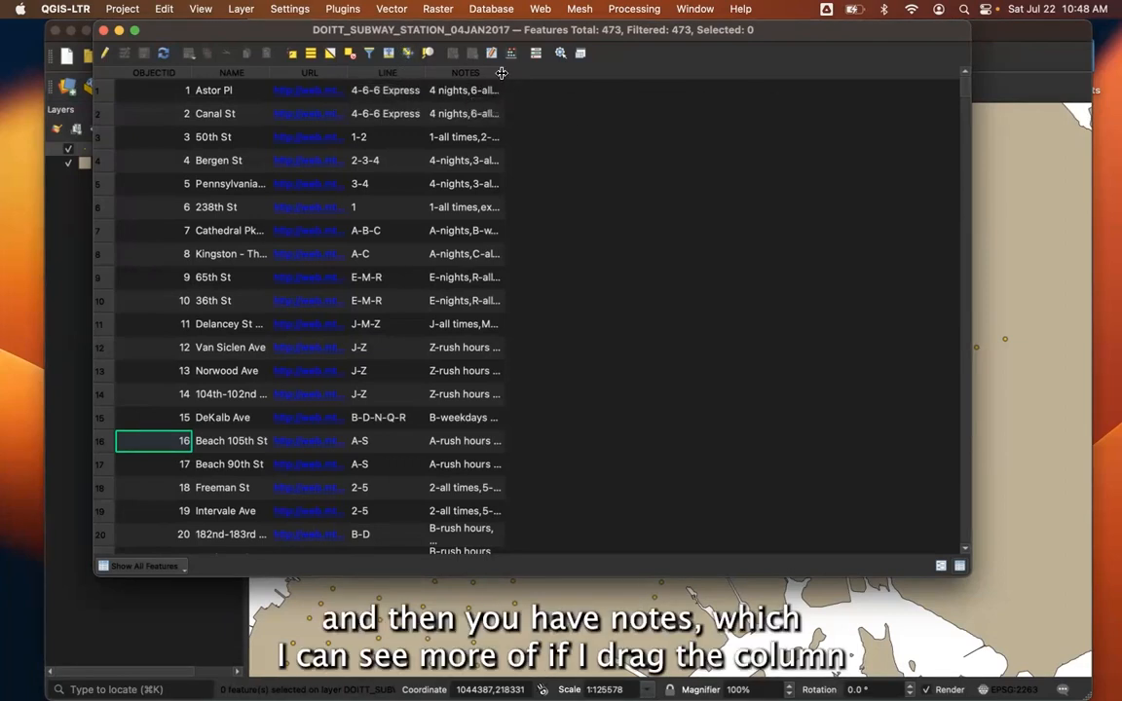
drag(502, 73, 906, 103)
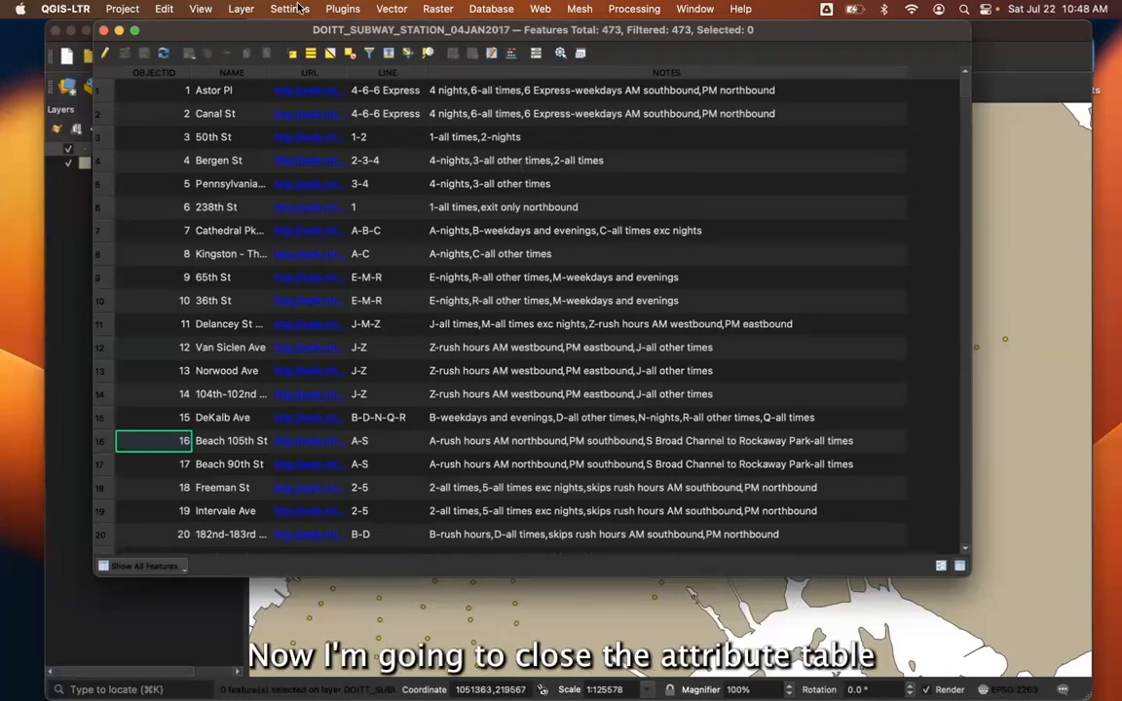
click(104, 32)
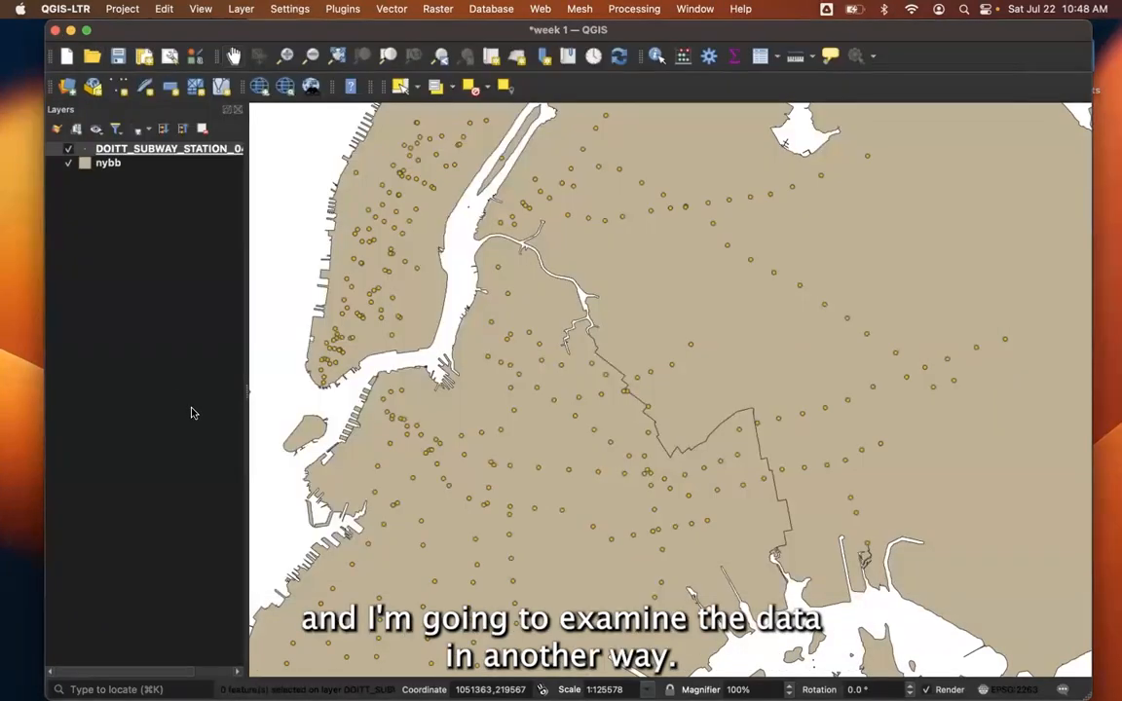
Identify the Grand Ave - Newtown station point on the map and widen the results panel to read its full attributes
click(658, 60)
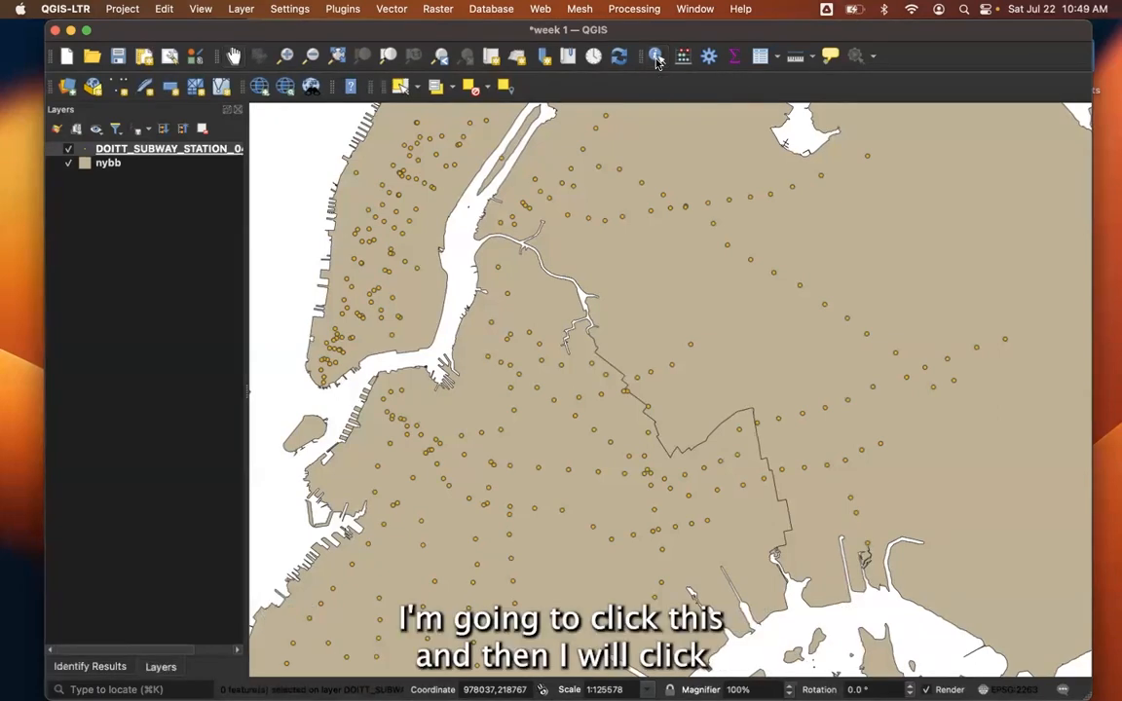
click(729, 246)
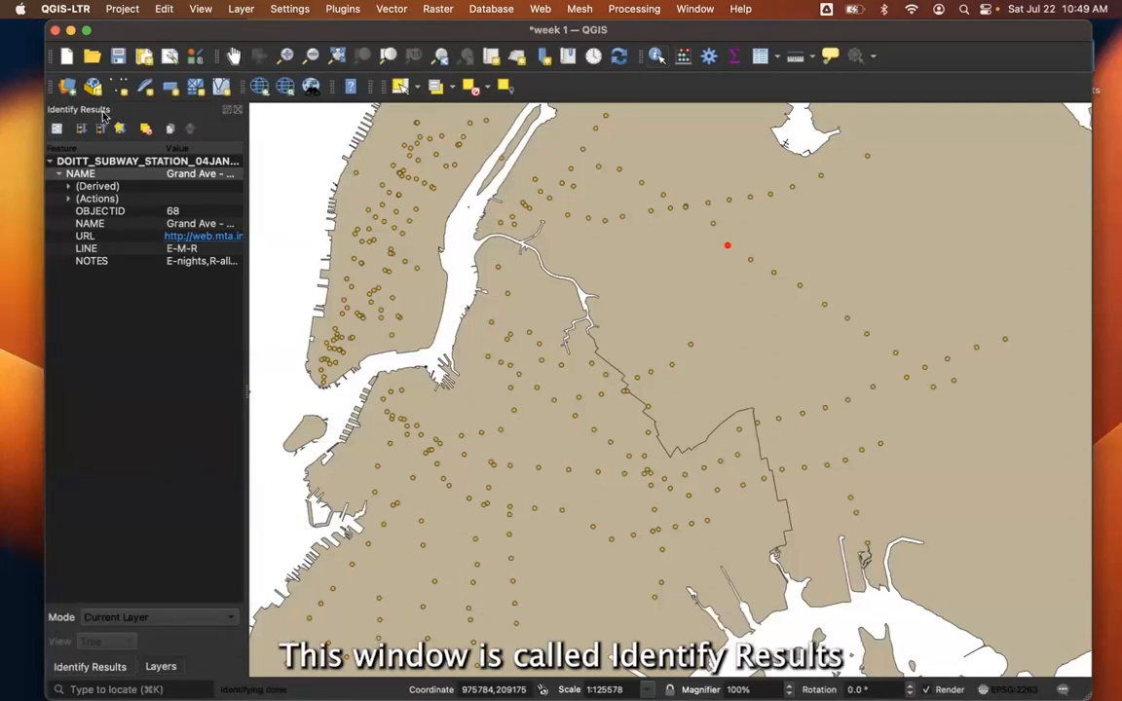
drag(245, 186, 436, 198)
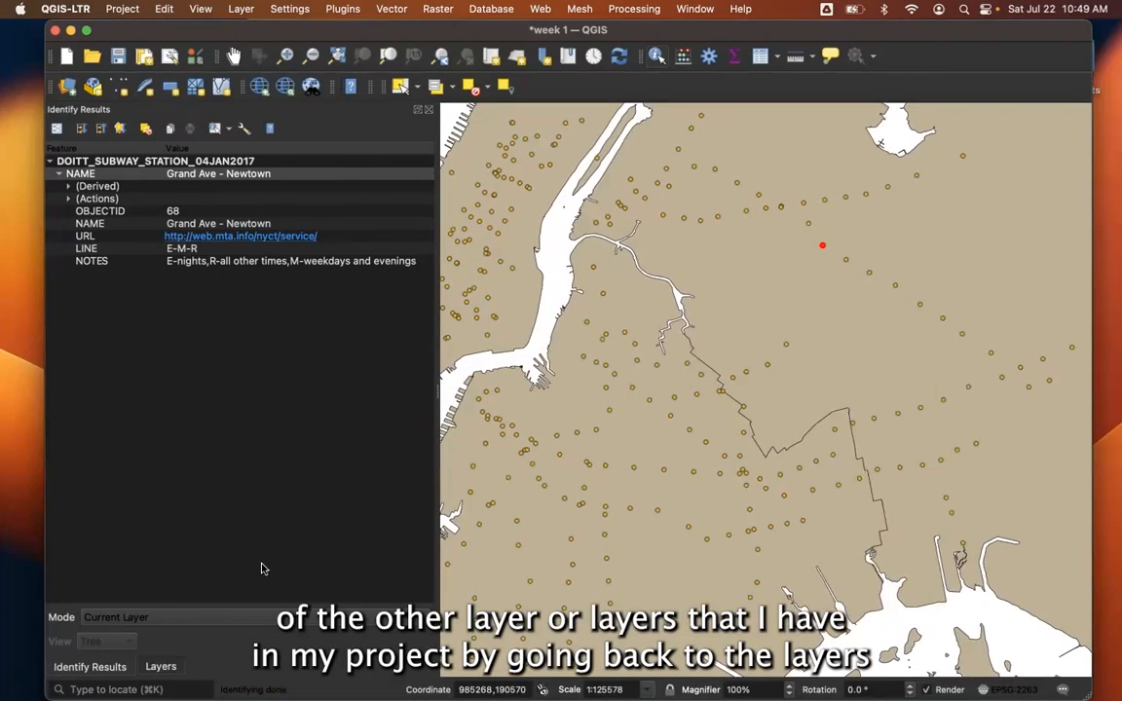
Make nybb the active layer and identify the Queens borough polygon on the map
click(160, 668)
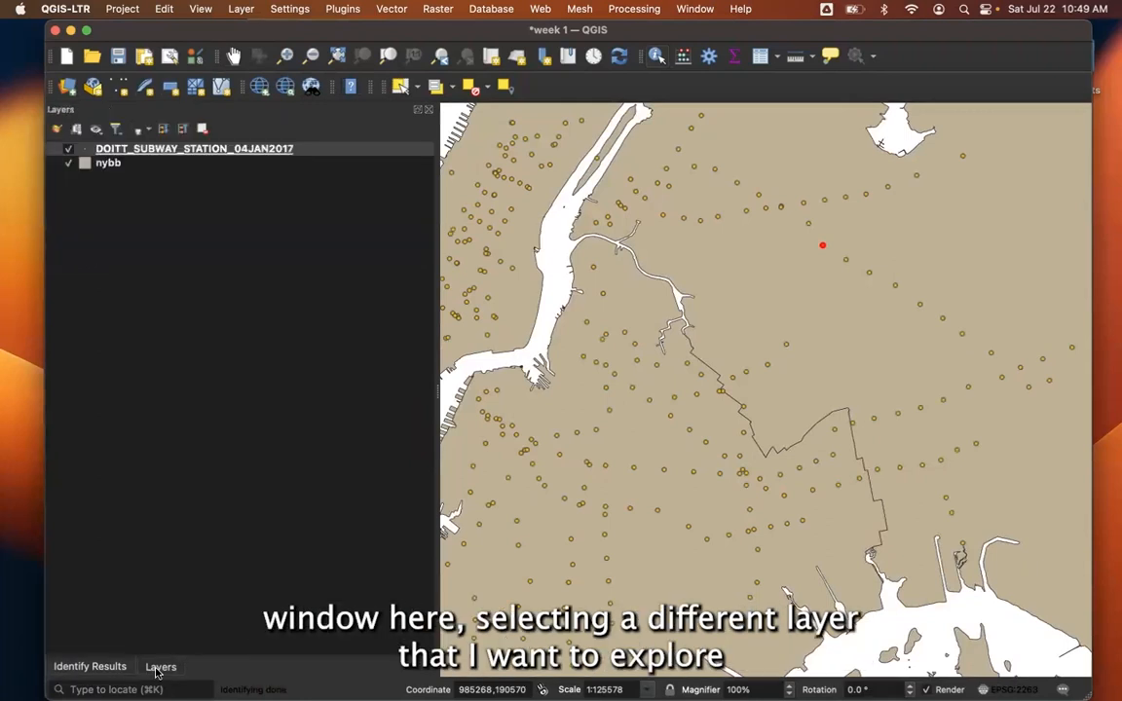
click(311, 164)
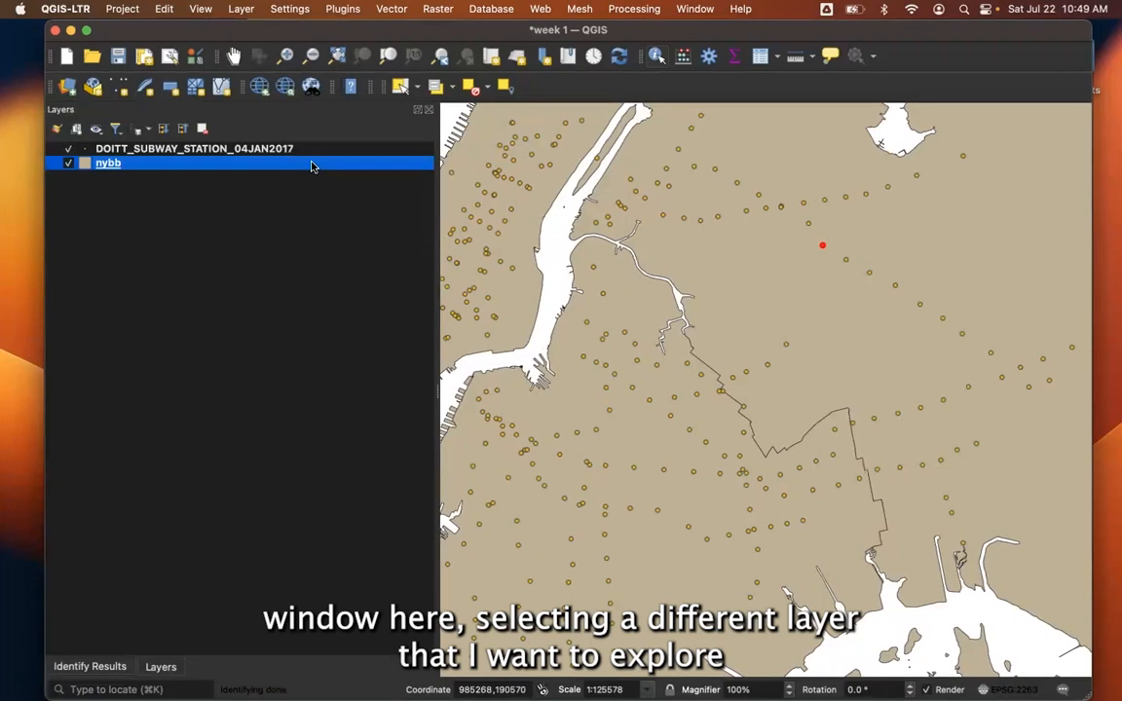
click(827, 252)
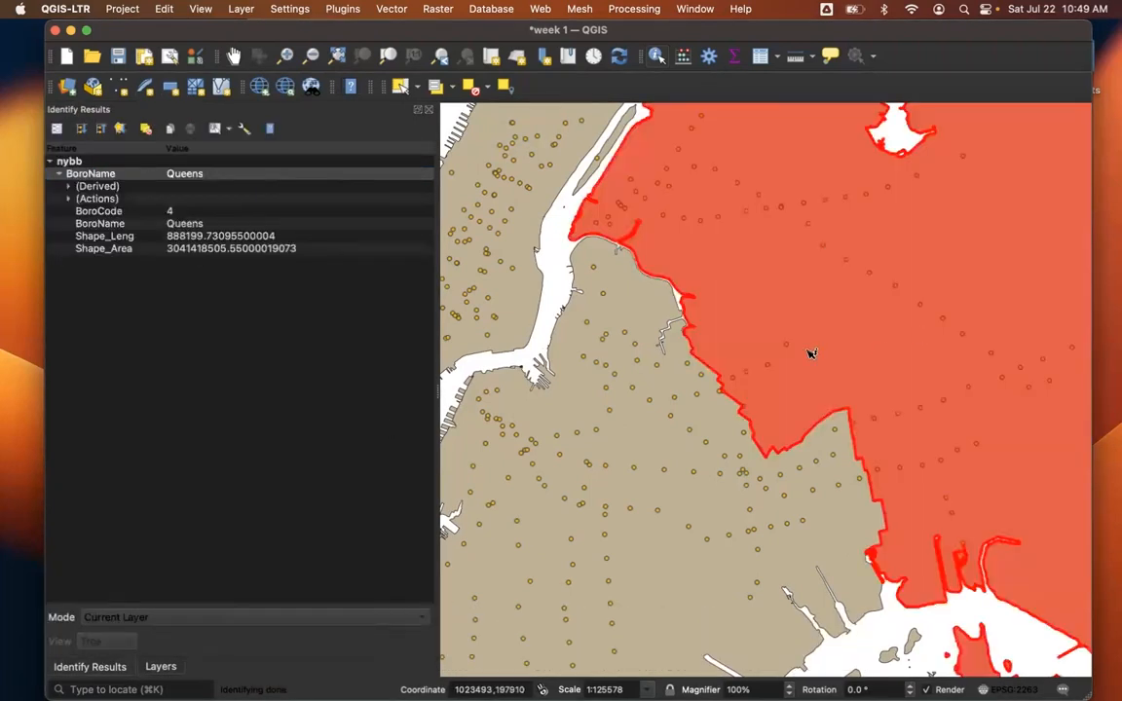